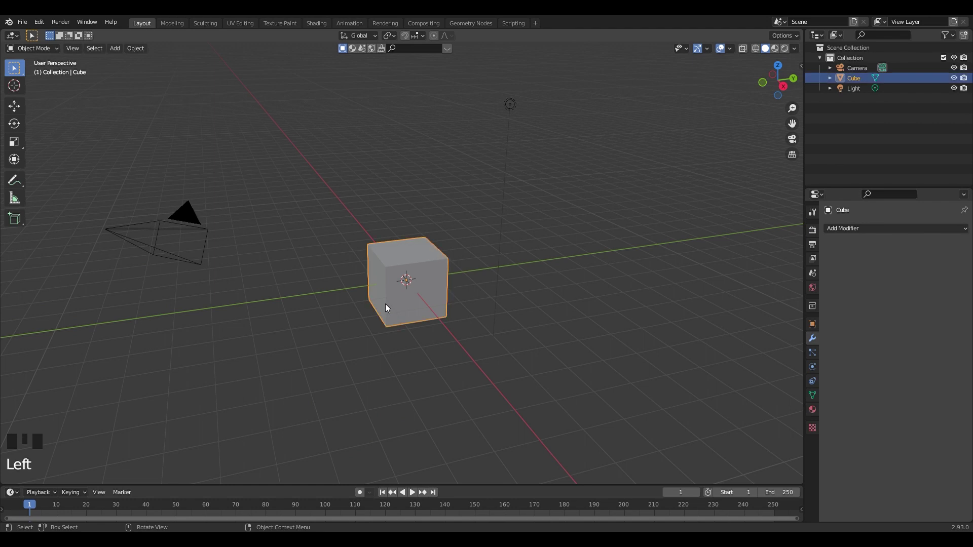
- Delete the default cube and add a cylinder mesh in its place
key("x")
left_click(386, 304)
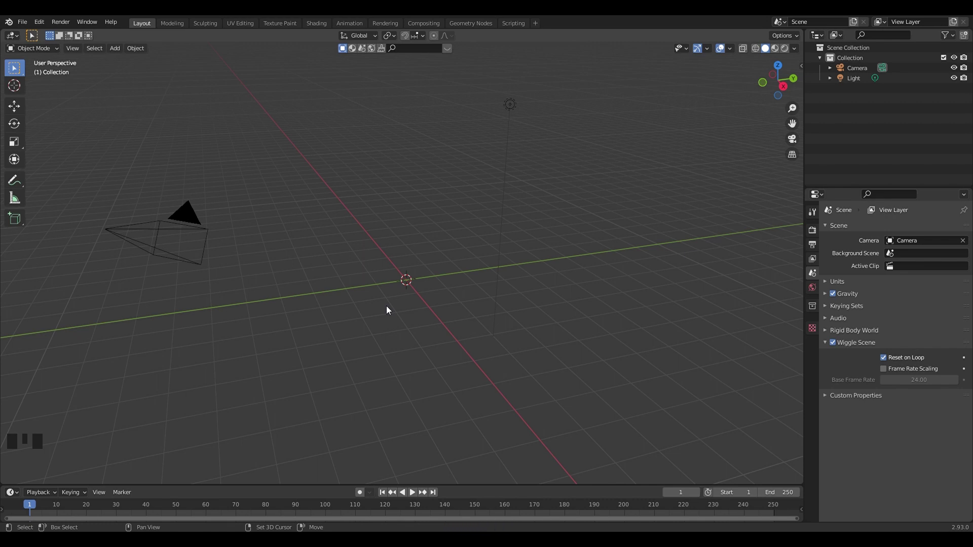
key("shift+a")
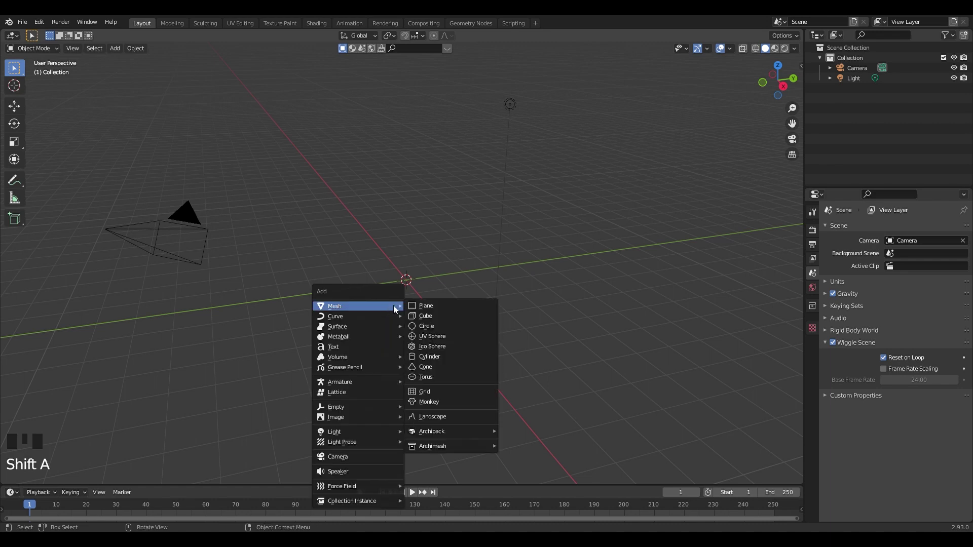
left_click(422, 355)
- Delete the cylinder's top and bottom cap faces, leaving an open tube
key("Tab")
key("3")
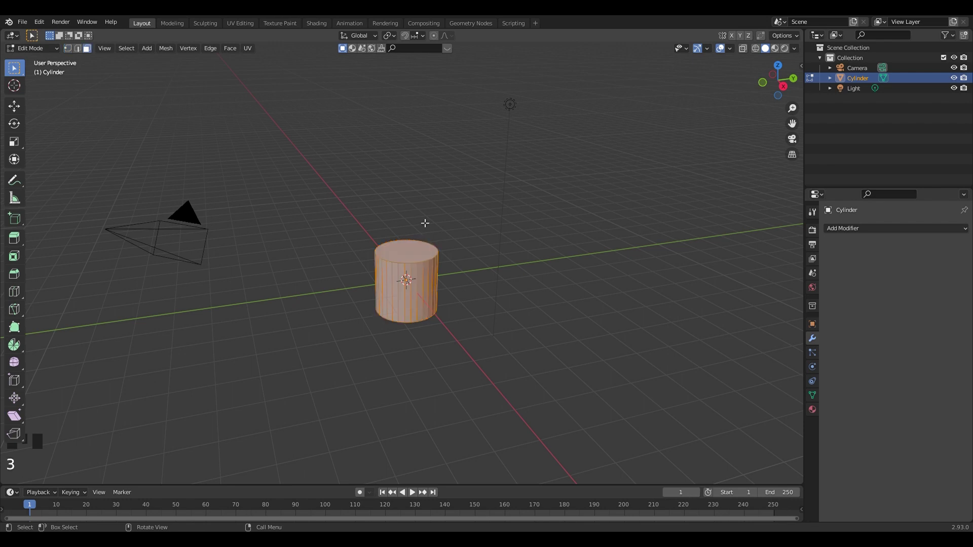
left_click(423, 221)
mouse_move(408, 311)
middle_mouse_down()
mouse_move(401, 296)
mouse_move(413, 319)
mouse_move(419, 309)
middle_mouse_up()
scroll(400, 297, "down", 1)
left_click(403, 295, "shift")
key("x")
left_click(408, 287)
key("KP_1")
key("Tab")
- Add 7 evenly spaced horizontal loop cuts around the tube without sliding them, giving its wall roughly square faces
scroll(415, 308, "up", 5)
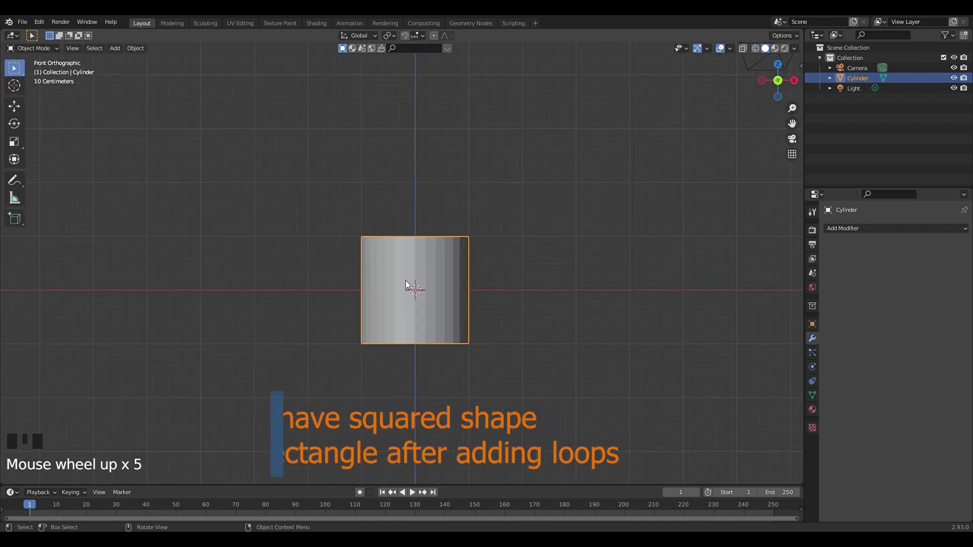
key("Tab")
key("ctrl+r")
scroll(411, 288, "up", 3)
scroll(412, 289, "up", 10)
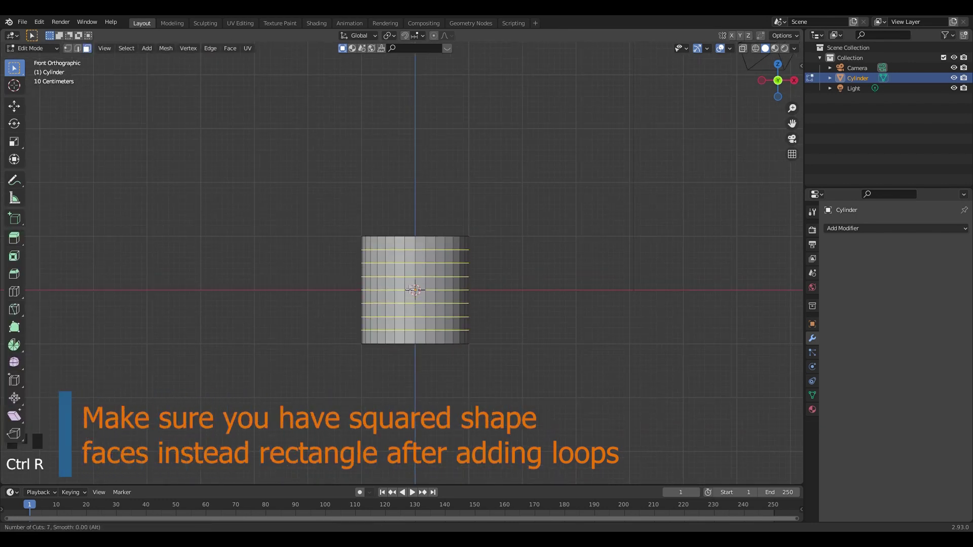
left_click(412, 289)
right_click(412, 289)
key("Tab")
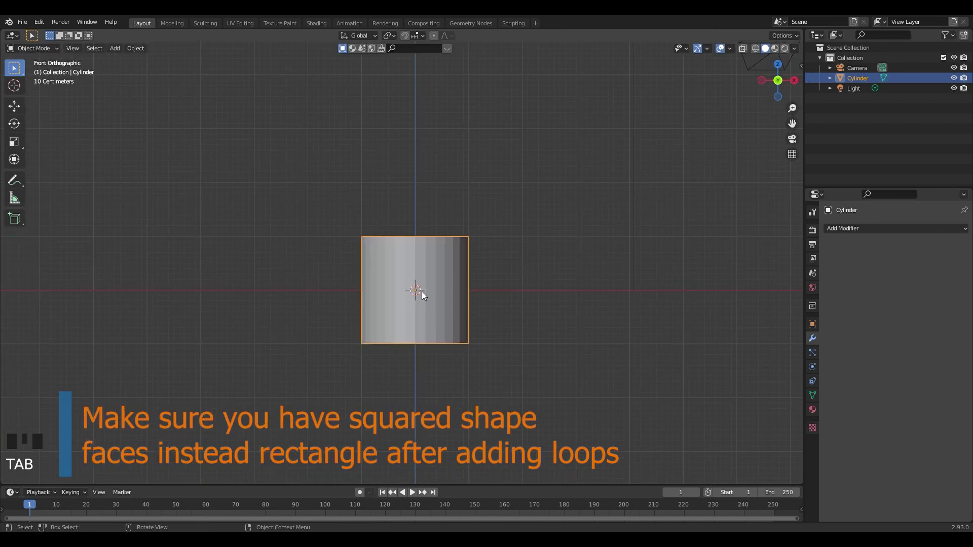
- Shade the cylinder smooth and add a Subdivision Surface modifier to it
middle_click_drag(422, 291, 418, 315)
right_click(418, 315)
left_click(418, 315)
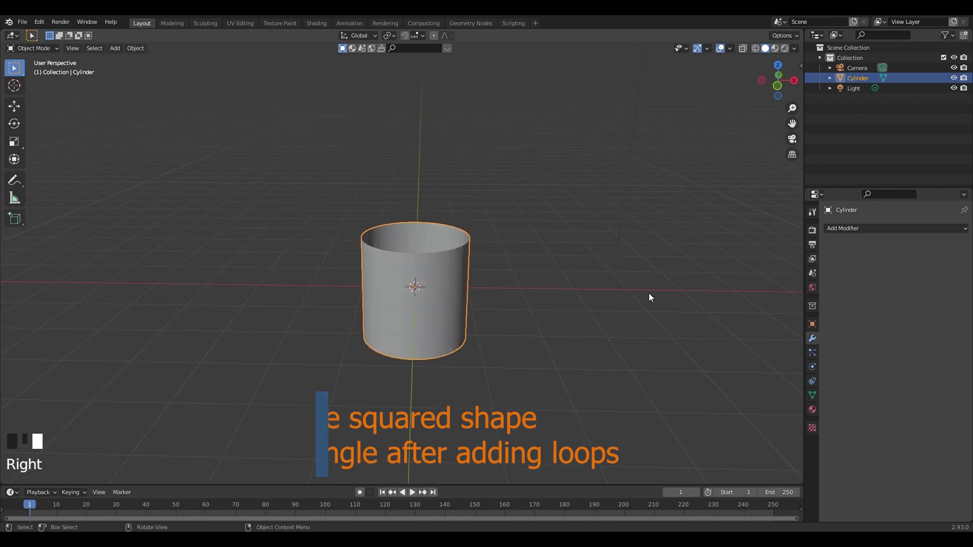
left_click(849, 228)
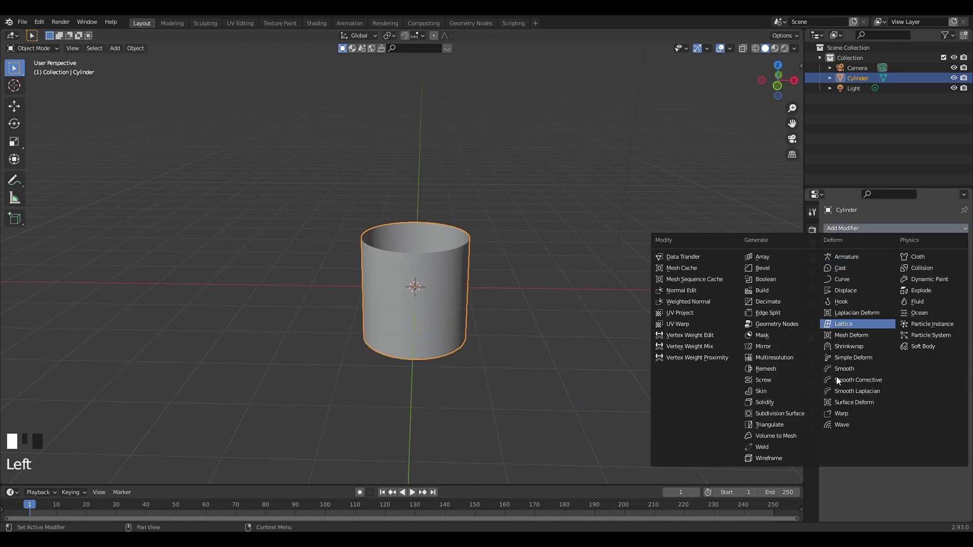
left_click(795, 414)
- Add a Displace modifier with a new image texture and load Desktop0001.png, the vertical stripe image, into it
left_click(900, 227)
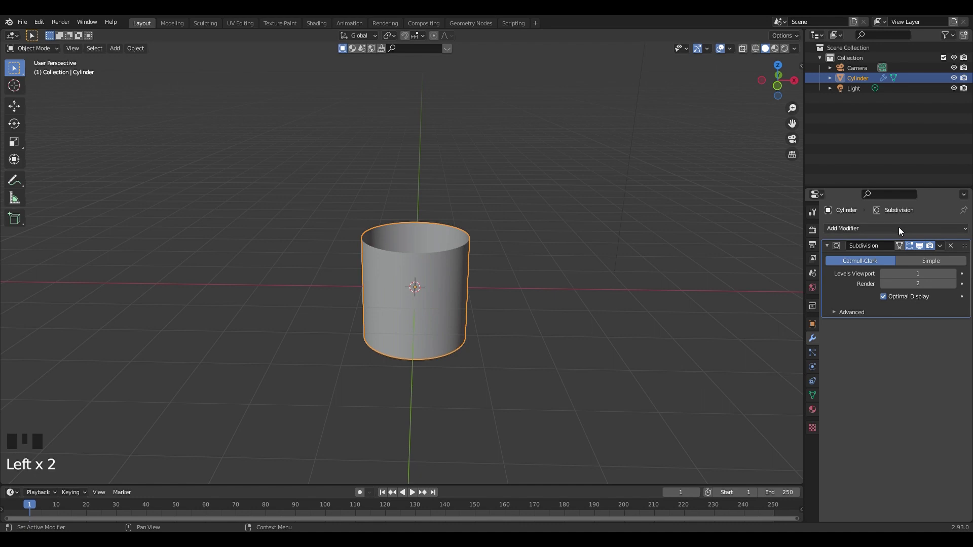
left_click(872, 287)
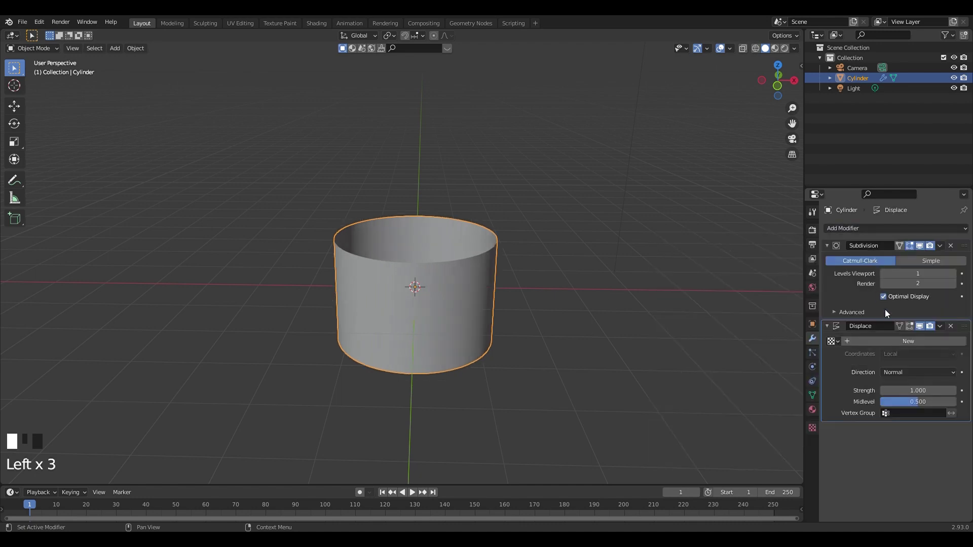
left_click(885, 338)
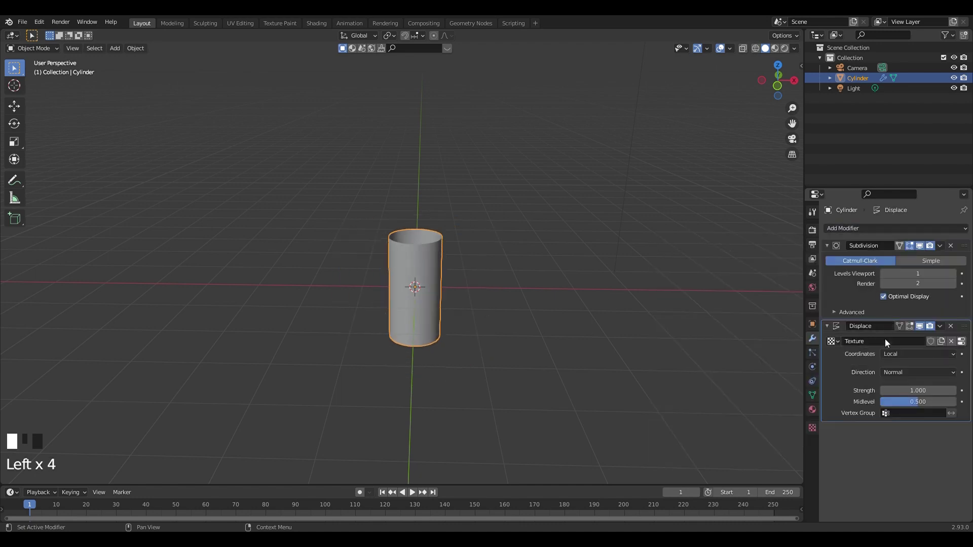
left_click(962, 342)
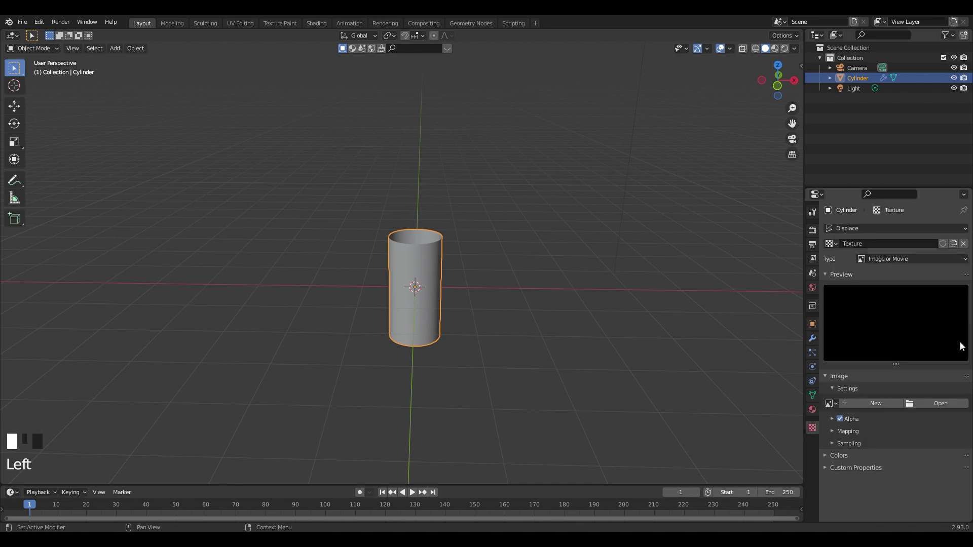
left_click(886, 259)
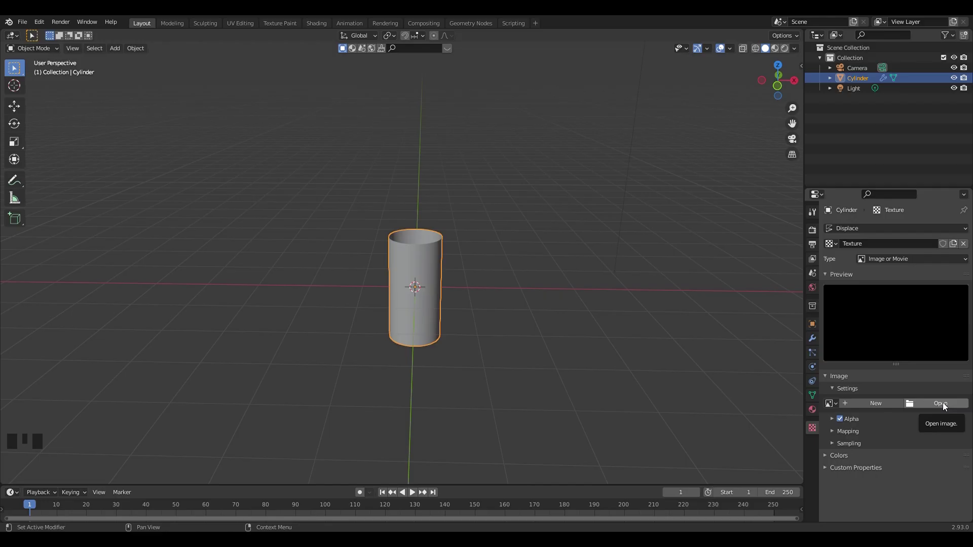
left_click(942, 402)
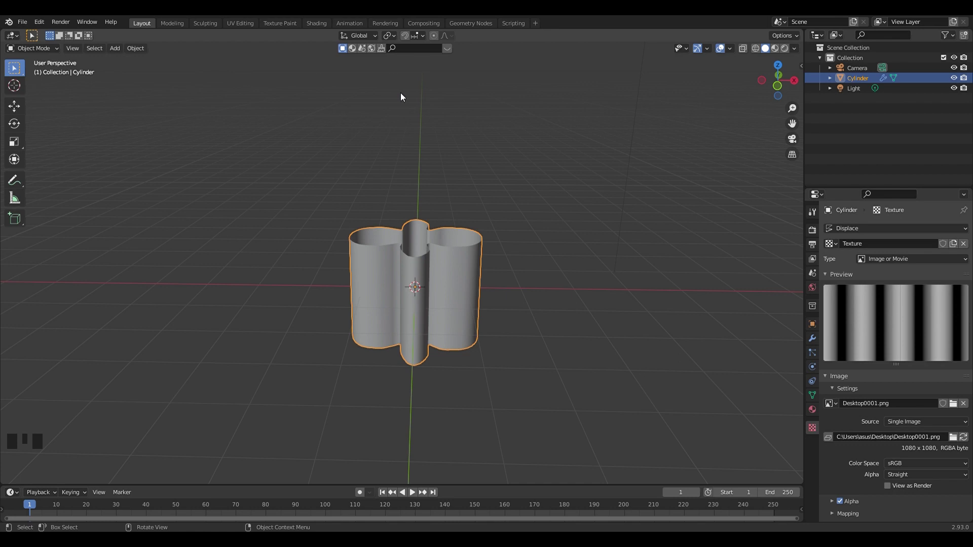
middle_click_drag(400, 95, 471, 127)
- Reduce the Displace modifier's strength to 0.2 for subtle vertical folds
left_click(811, 338)
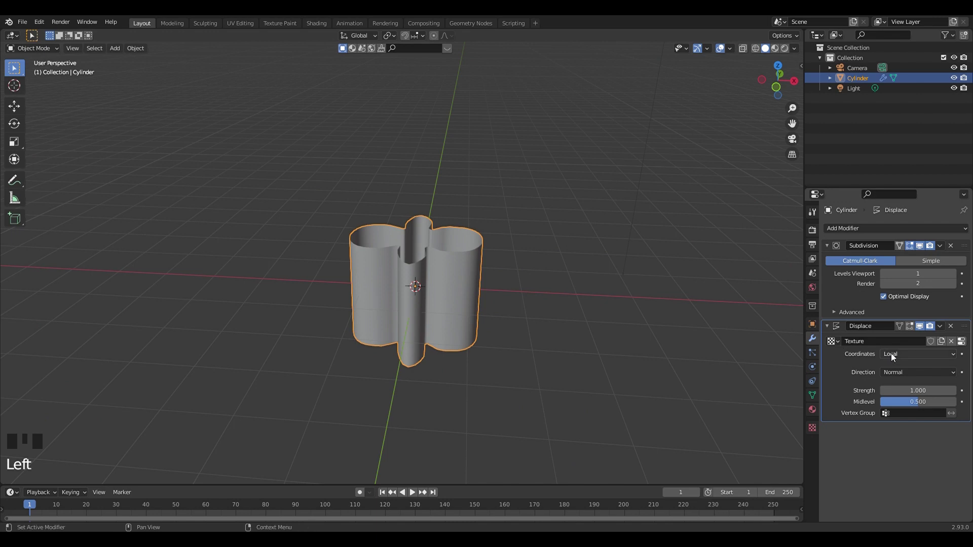
left_click(911, 390)
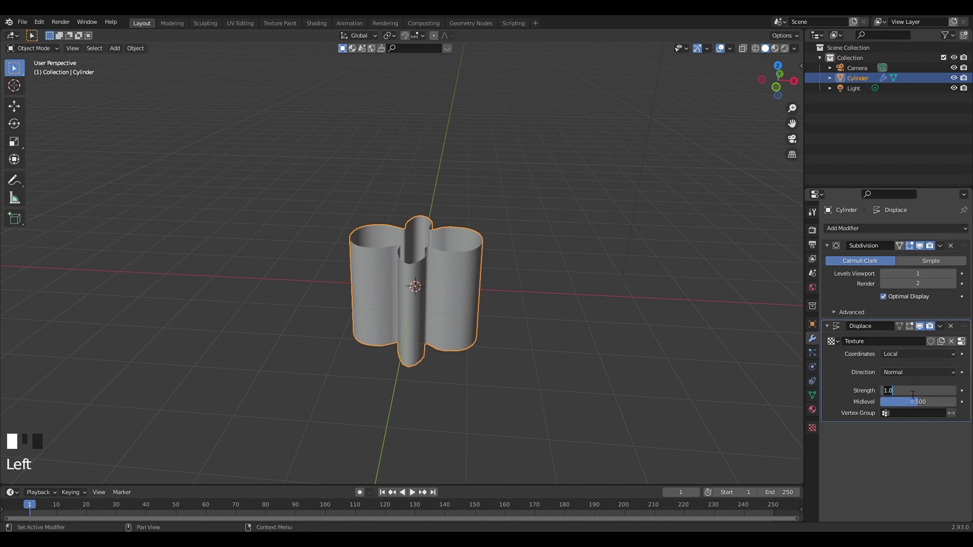
type("0.5")
key("Return")
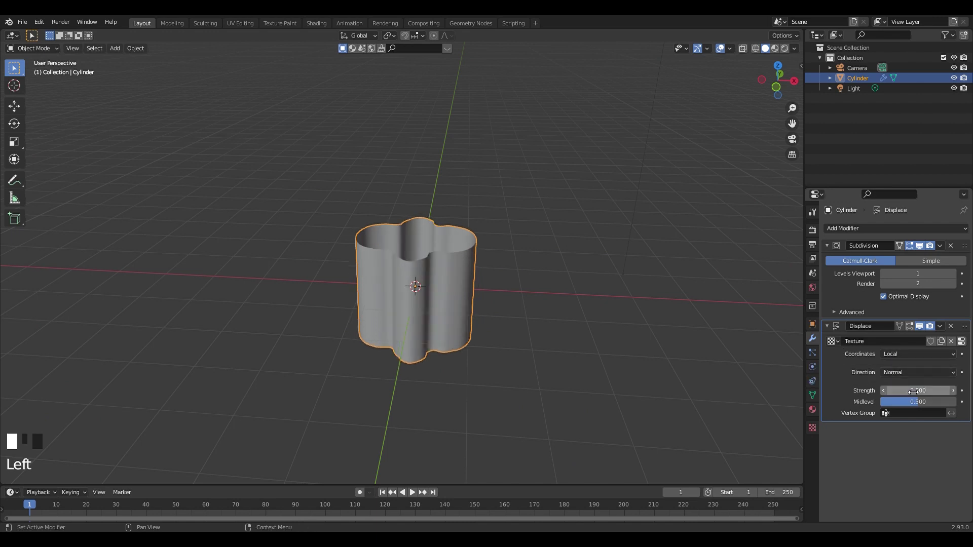
left_click_drag(912, 392, 897, 391)
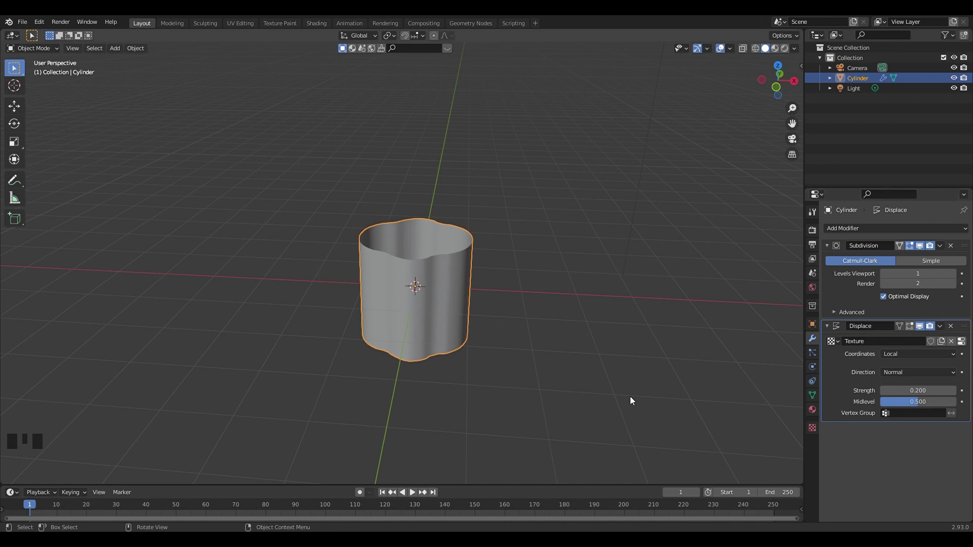
middle_click_drag(523, 407, 611, 383)
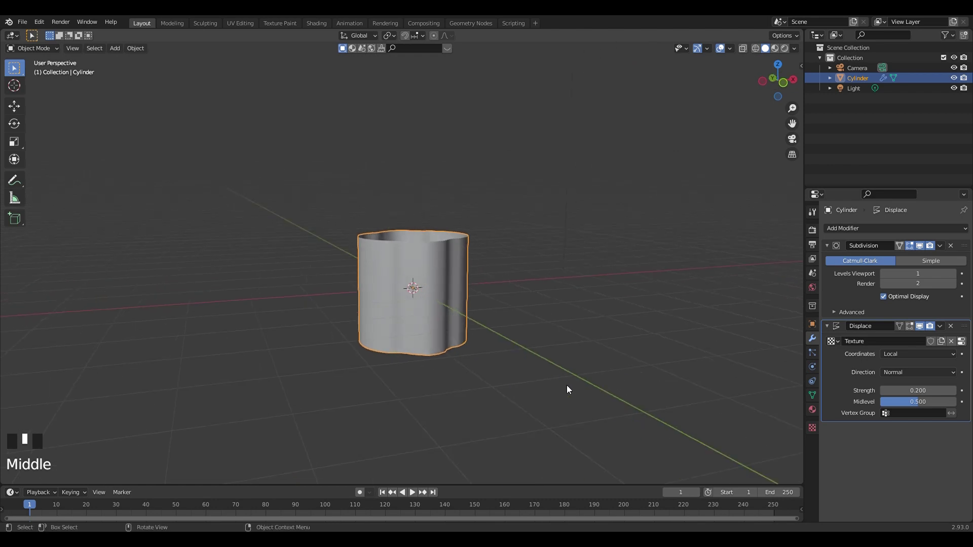
- Add a new vertex group to the cylinder
key("KP_1")
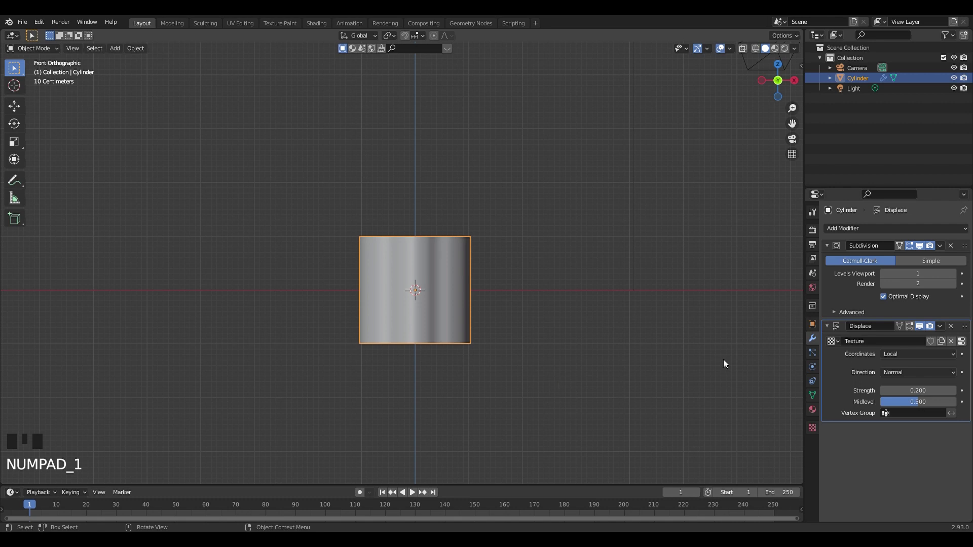
left_click(812, 396)
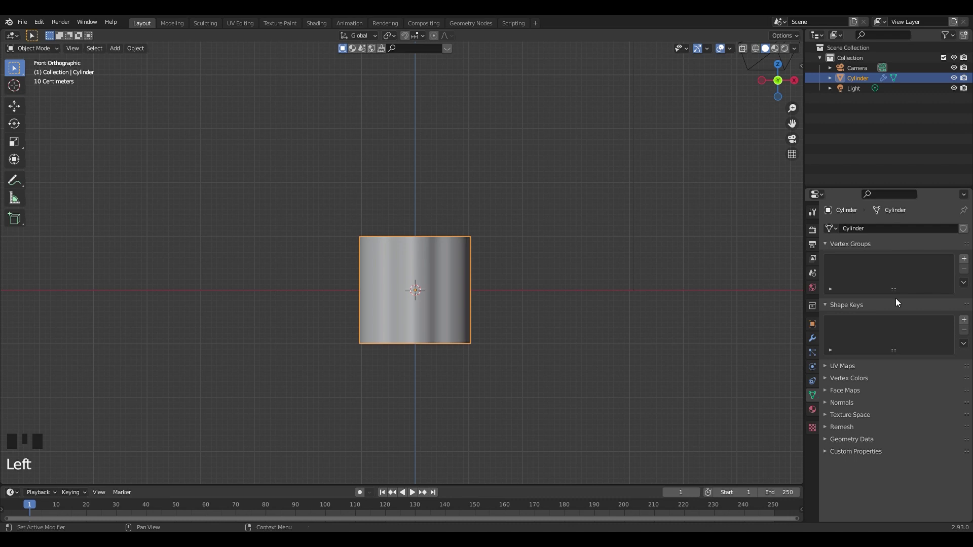
left_click(965, 262)
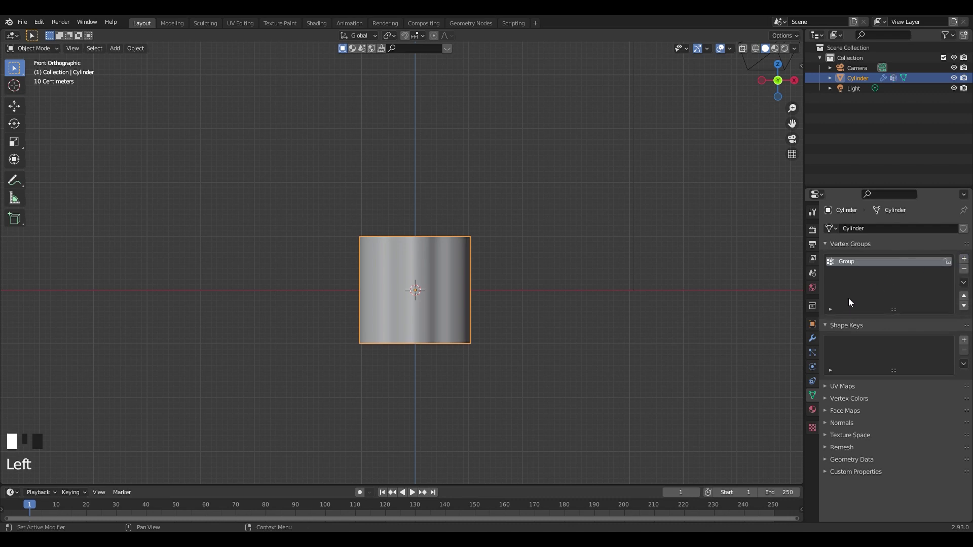
- Weight paint a band of full weight 1.0 around the lower edge of the cylinder on all four sides
key("ctrl+Tab")
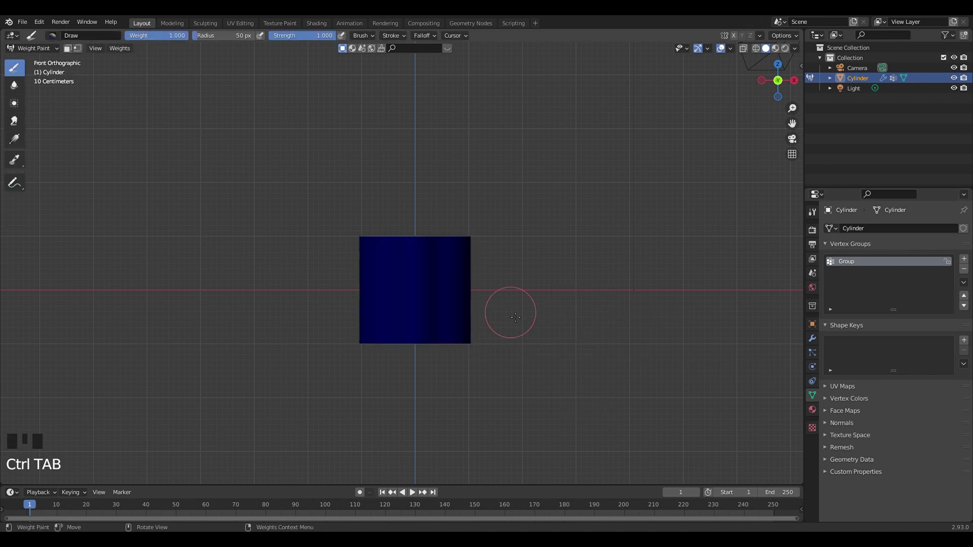
scroll(458, 318, "up", 6)
scroll(449, 235, "down", 1)
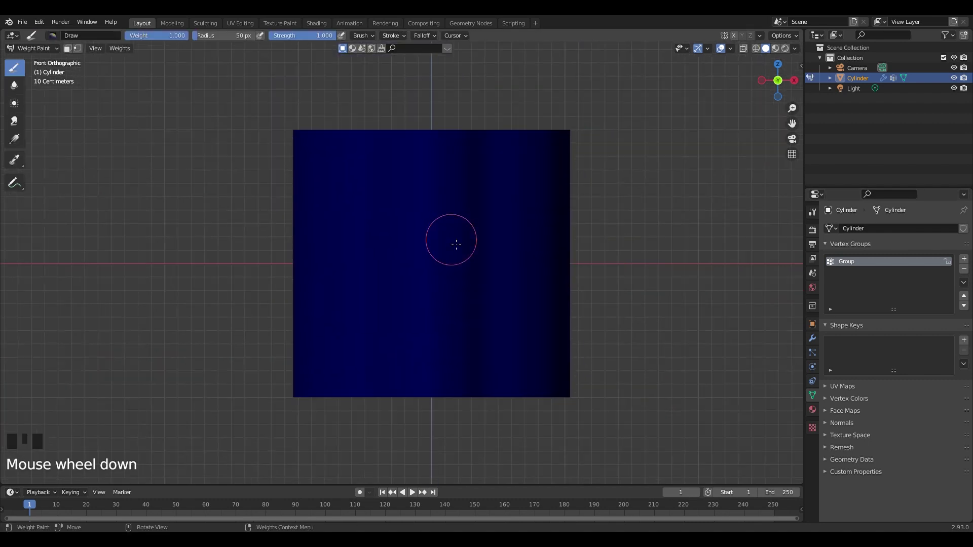
mouse_move(309, 352)
left_mouse_down()
mouse_move(606, 396)
mouse_move(551, 367)
left_mouse_up()
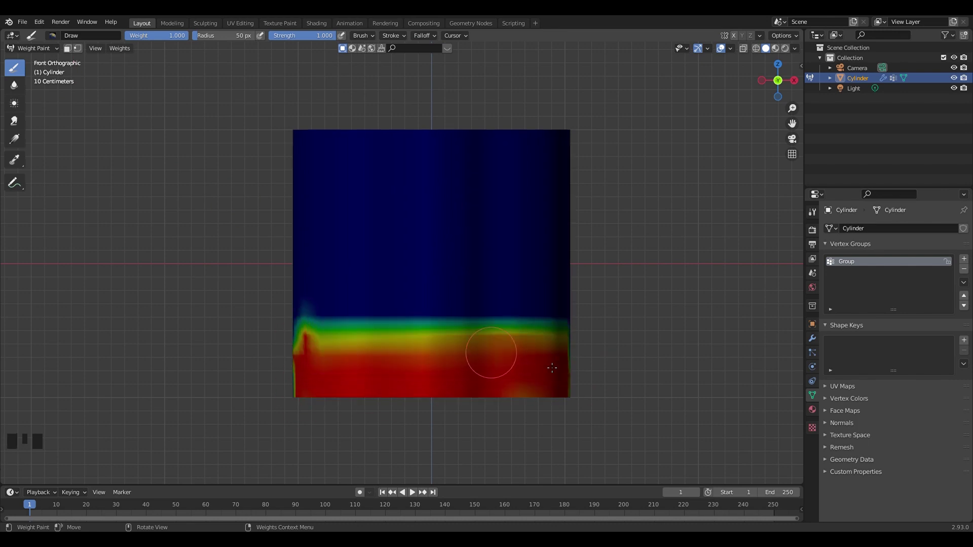
key("KP_3")
mouse_move(391, 348)
left_mouse_down()
mouse_move(522, 354)
mouse_move(530, 383)
mouse_move(404, 376)
left_mouse_up()
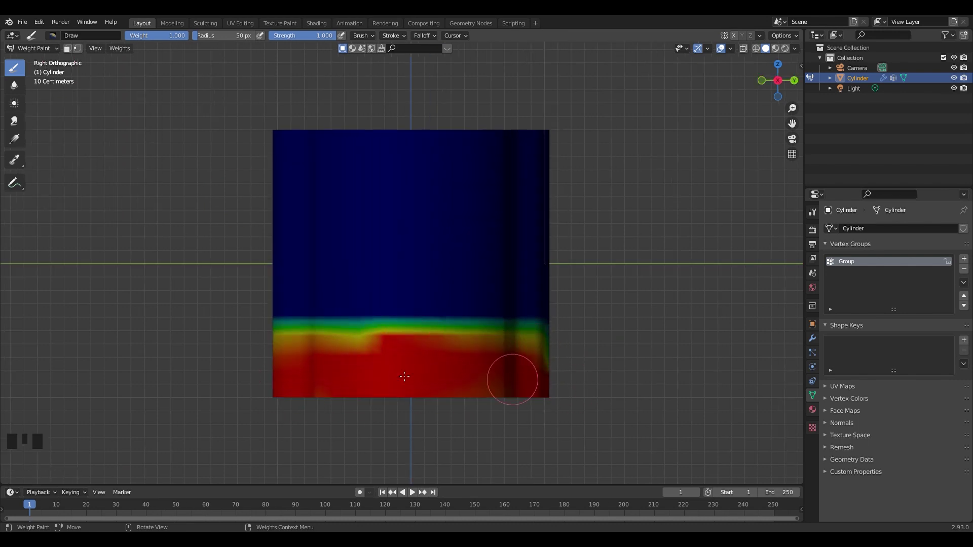
key("ctrl+KP_1")
mouse_move(314, 358)
left_mouse_down()
mouse_move(373, 380)
mouse_move(500, 387)
left_mouse_up()
key("ctrl+KP_3")
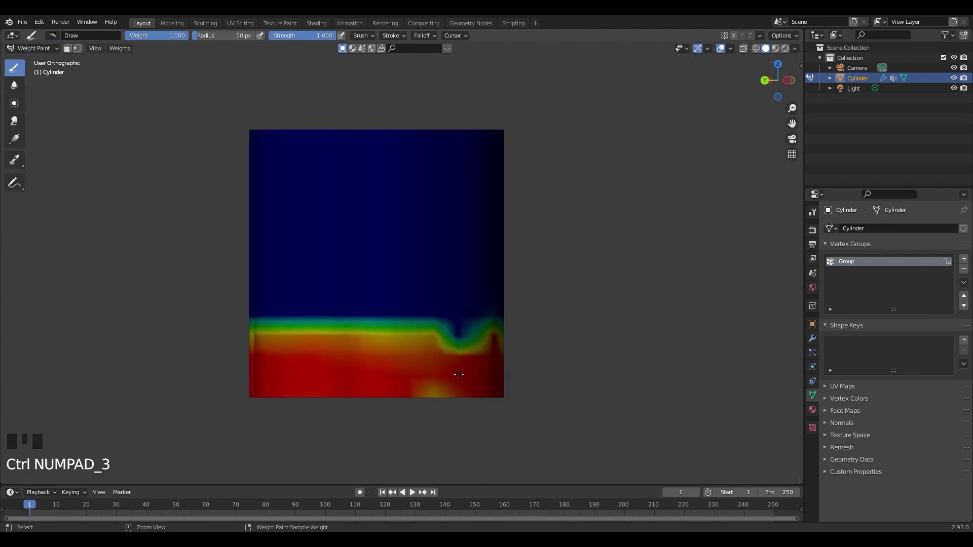
mouse_move(469, 352)
left_mouse_down()
mouse_move(447, 354)
mouse_move(456, 351)
left_mouse_up()
- Paint a band of weight 0.5 above the full-weight band around the cylinder with an 85 px brush
left_click_drag(173, 35, 141, 35)
key("f")
left_click(352, 284)
left_click_drag(247, 290, 444, 301)
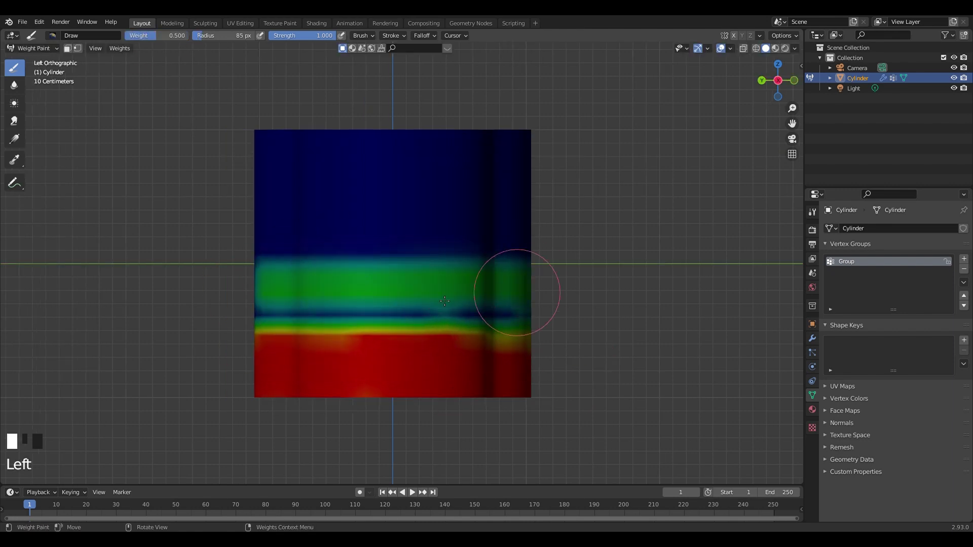
key("KP_1")
key("KP_3")
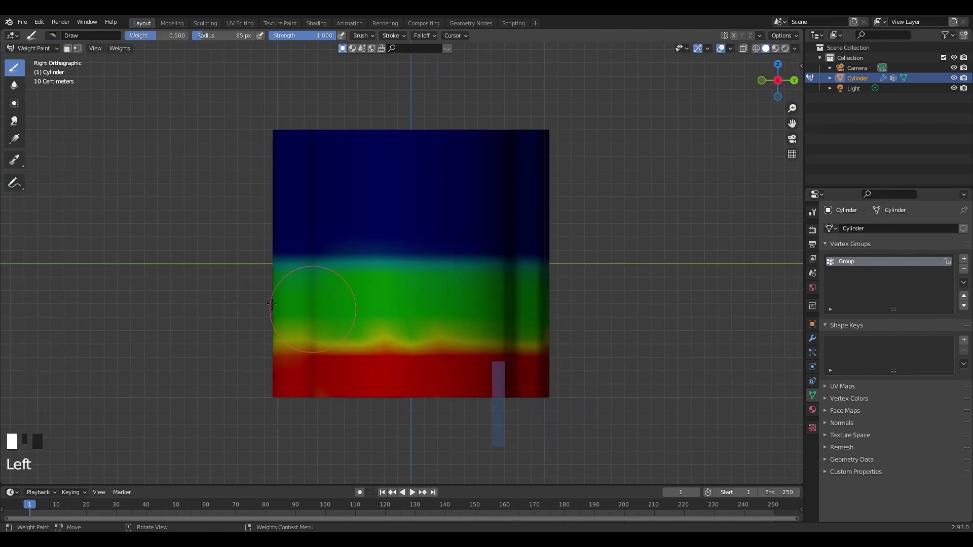
- Paint a band of weight 0.2 above the 0.5 band on all four sides of the cylinder
key("KP_1")
mouse_move(315, 238)
left_mouse_down()
mouse_move(384, 256)
mouse_move(436, 248)
left_mouse_up()
key("KP_3")
mouse_move(497, 246)
left_mouse_down()
mouse_move(348, 248)
mouse_move(537, 253)
left_mouse_up()
key("ctrl+KP_1")
mouse_move(304, 246)
left_mouse_down()
mouse_move(522, 234)
mouse_move(517, 301)
left_mouse_up()
key("ctrl+KP_3")
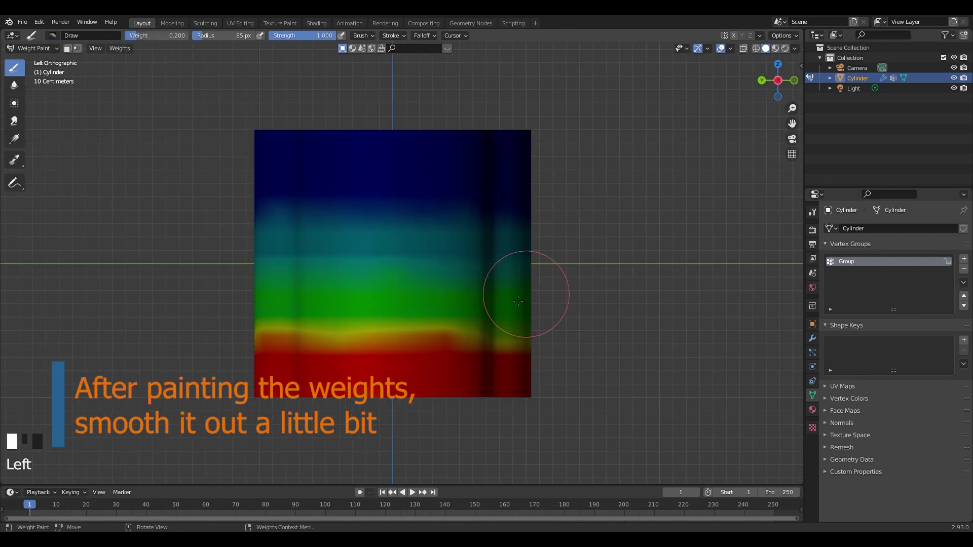
- Smooth the transitions between the painted weight bands using the Blur brush with a 140 px radius
middle_click_drag(518, 301, 456, 309)
left_click(14, 85)
key("KP_1")
left_click_drag(157, 35, 165, 36)
mouse_move(316, 337)
left_mouse_down()
mouse_move(365, 339)
mouse_move(364, 248)
left_mouse_up()
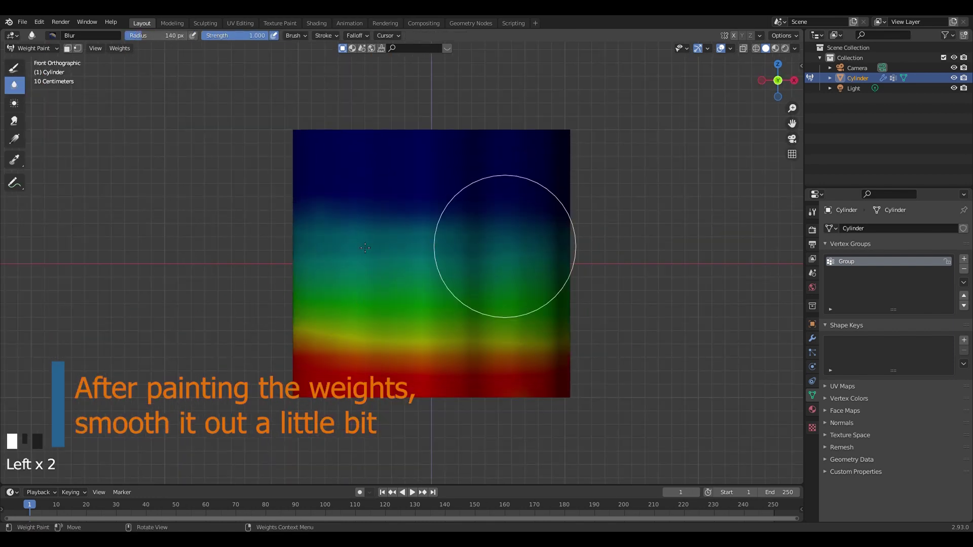
mouse_move(314, 343)
middle_mouse_down()
mouse_move(284, 329)
mouse_move(244, 348)
middle_mouse_up()
left_click(243, 347)
left_click(236, 365)
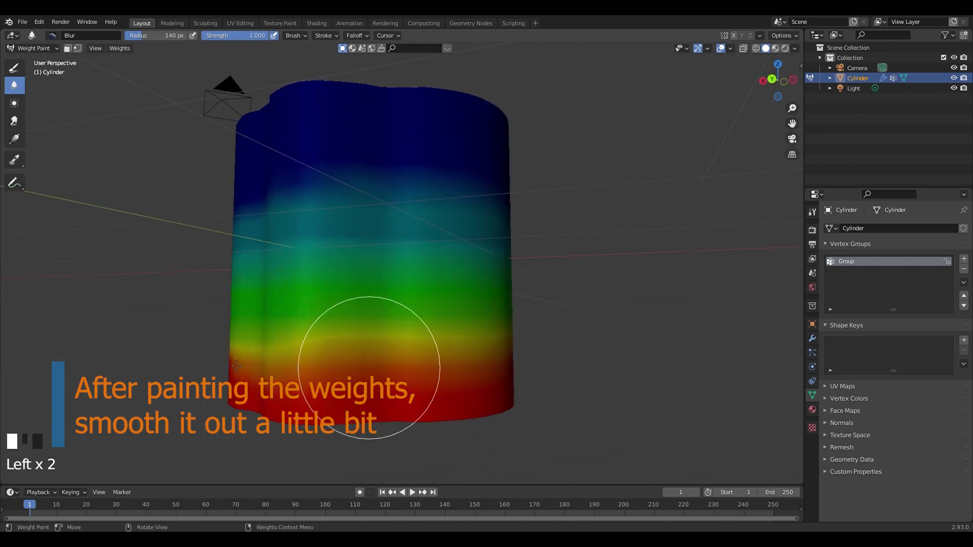
key("KP_1")
left_click_drag(456, 213, 495, 250)
left_click(496, 249)
- Raise the Blur brush strength to 5.0 and blend the weights into an even vertical gradient around the whole cylinder
left_click_drag(223, 35, 254, 36)
left_click(401, 391)
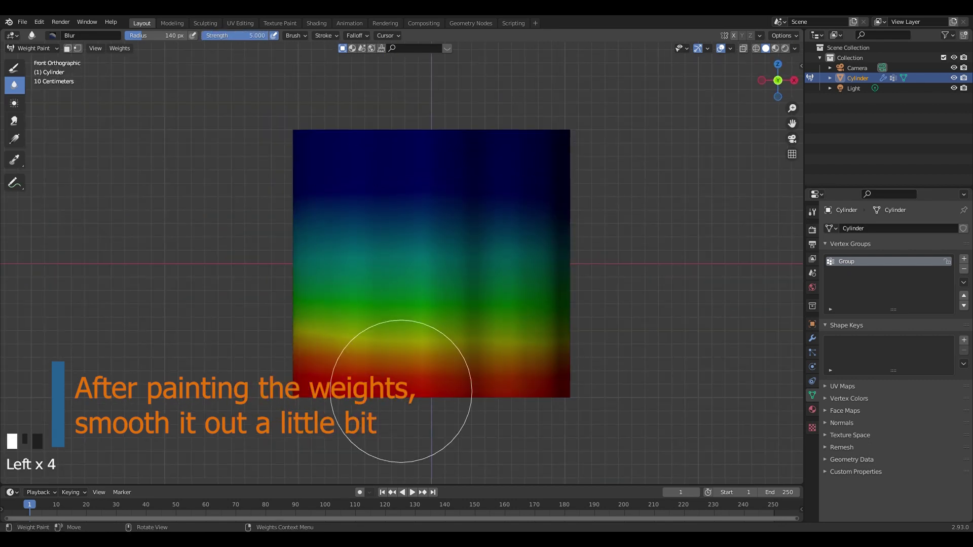
left_click_drag(401, 392, 456, 348)
left_click(456, 347)
mouse_move(456, 347)
middle_mouse_down()
mouse_move(391, 358)
mouse_move(424, 348)
mouse_move(451, 355)
middle_mouse_up()
left_click(451, 369)
left_click_drag(456, 376, 426, 380)
mouse_move(284, 365)
middle_mouse_down()
mouse_move(330, 352)
mouse_move(400, 375)
middle_mouse_up()
mouse_move(416, 384)
left_mouse_down()
mouse_move(378, 384)
mouse_move(456, 384)
left_mouse_up()
middle_click_drag(405, 380, 448, 366)
left_click_drag(448, 367, 388, 370)
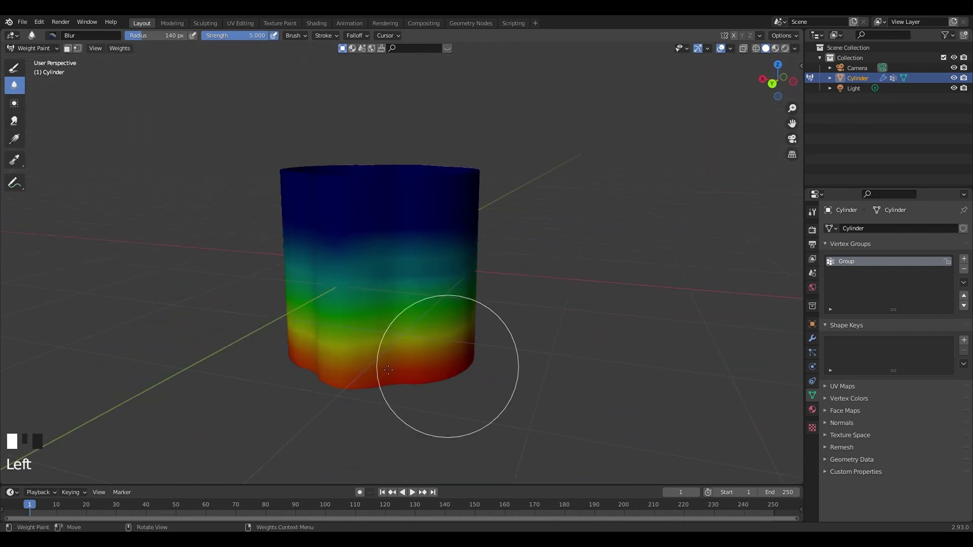
mouse_move(388, 370)
middle_mouse_down()
mouse_move(326, 358)
mouse_move(390, 261)
middle_mouse_up()
left_click(326, 358)
left_click(326, 358)
left_click(390, 261)
left_click_drag(390, 260, 287, 254)
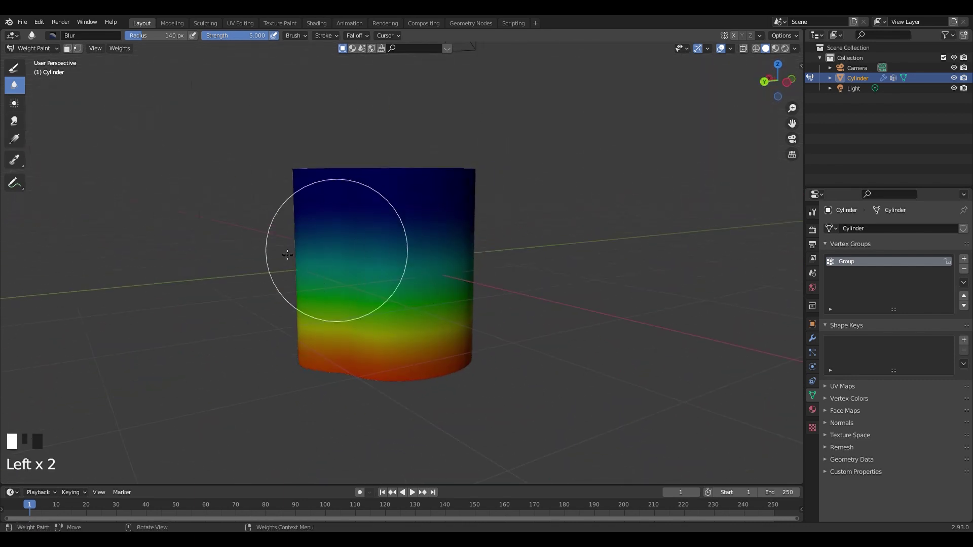
- Blur the lower weight bands around the cylinder's rim until the gradient is even, and return to Object Mode
middle_click_drag(287, 255, 324, 336)
left_click(323, 336)
left_click_drag(323, 336, 497, 387)
mouse_move(497, 387)
middle_mouse_down()
mouse_move(373, 368)
mouse_move(456, 321)
mouse_move(400, 321)
mouse_move(391, 359)
middle_mouse_up()
left_click(456, 321)
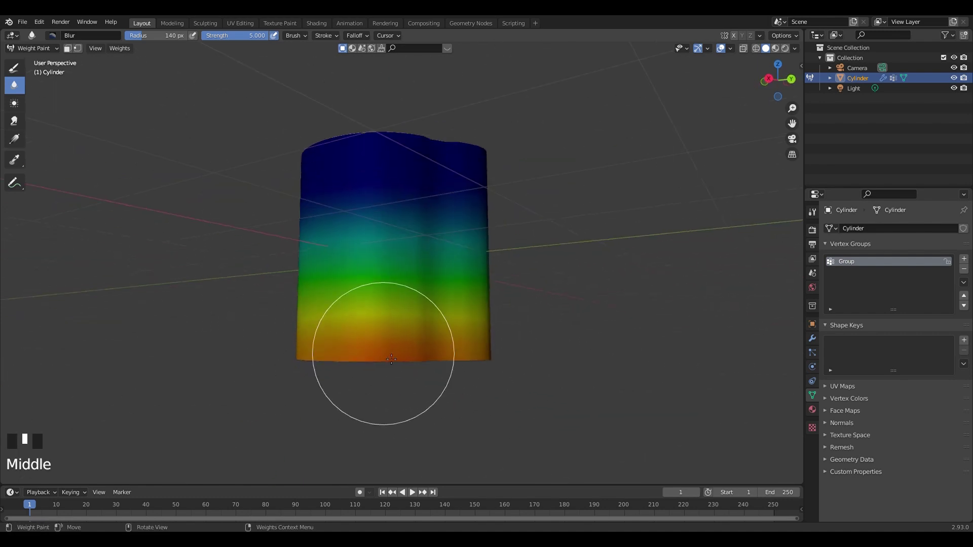
left_click(391, 359)
left_click(402, 319)
left_click(427, 348)
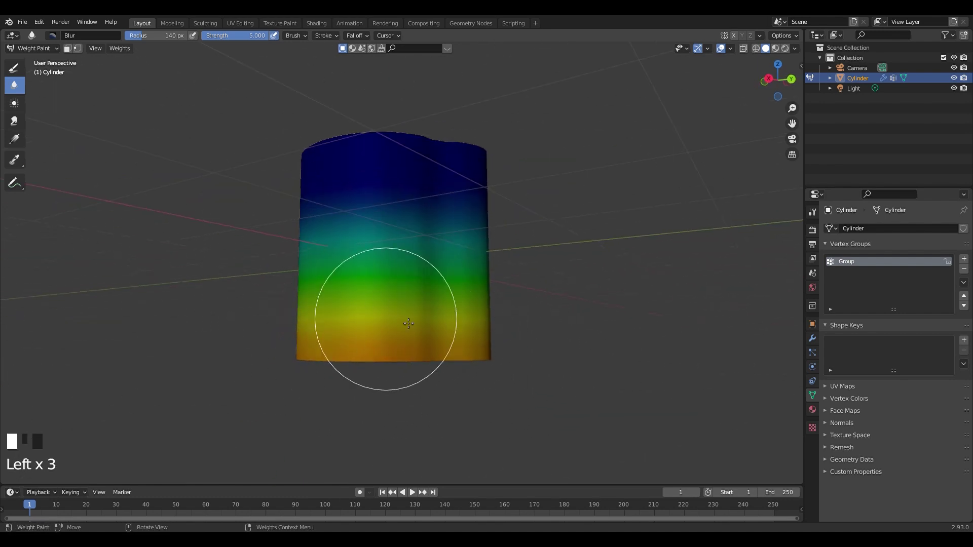
left_click(391, 358)
mouse_move(430, 326)
middle_mouse_down()
mouse_move(270, 373)
mouse_move(386, 391)
middle_mouse_up()
key("ctrl+Tab")
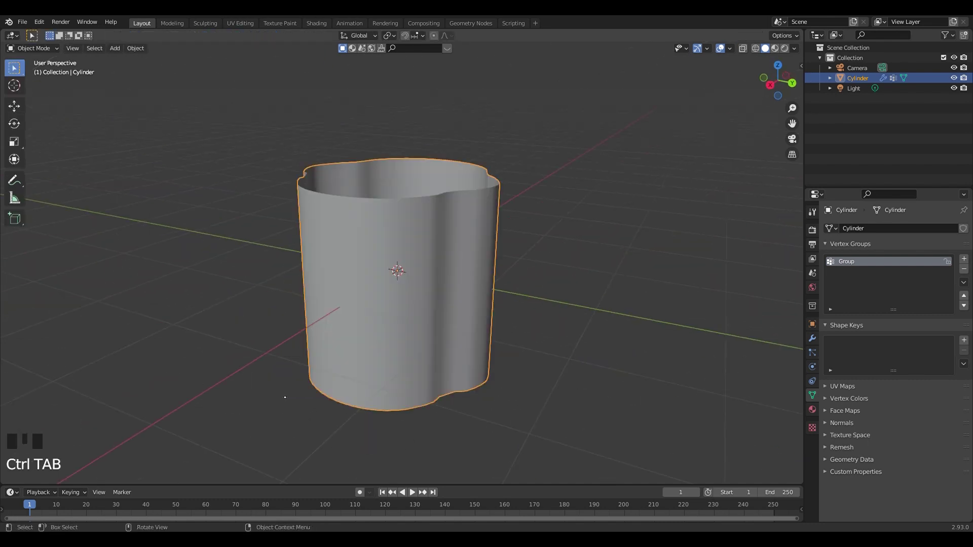
- Assign the painted vertex group "Group" to the cylinder's Displace modifier
left_click(812, 338)
middle_click_drag(557, 355, 591, 407)
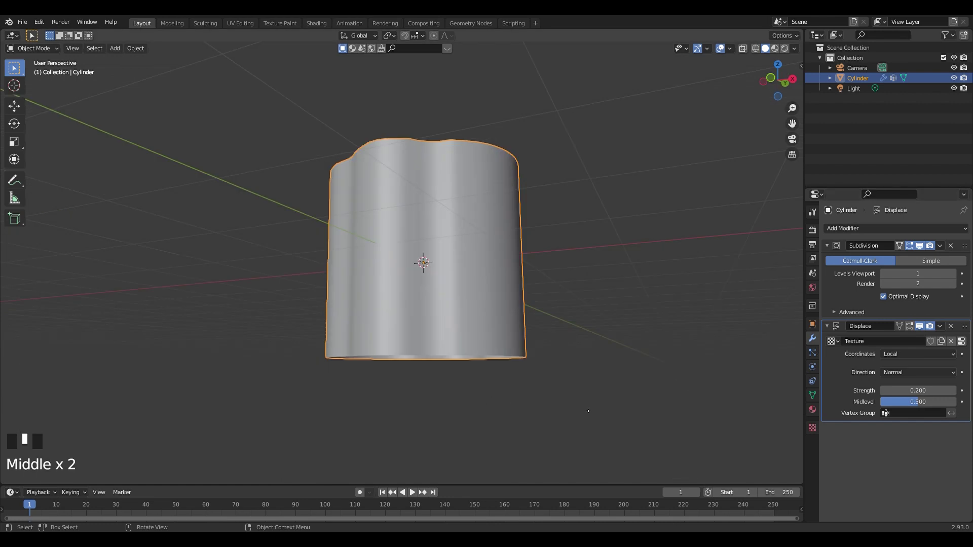
left_click(895, 414)
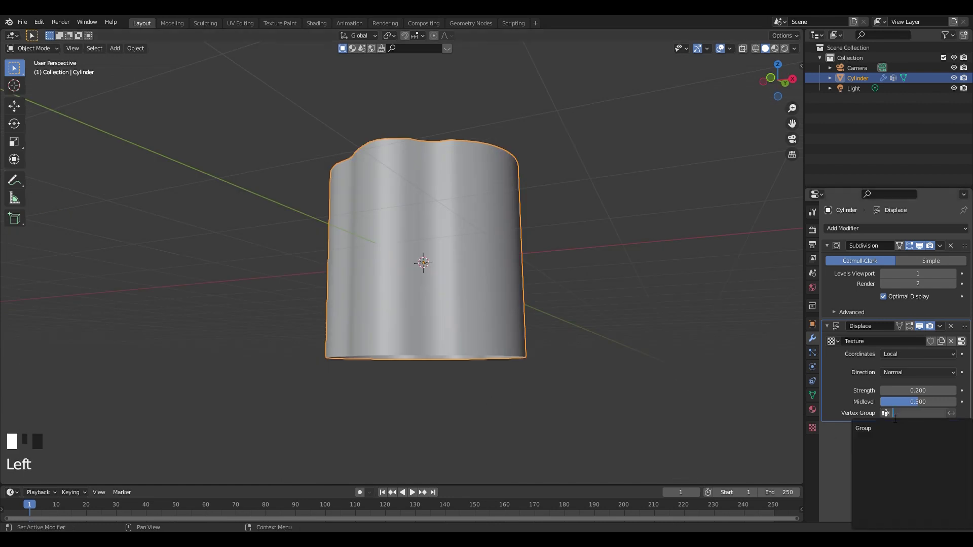
left_click(863, 431)
middle_click_drag(723, 404, 436, 425)
- Set the Displace modifier's strength to 0.600 and its midlevel to about 0.079
left_click_drag(918, 391, 919, 391)
left_click_drag(910, 402, 886, 402)
middle_click_drag(369, 385, 415, 384)
mouse_move(918, 390)
left_mouse_down()
mouse_move(953, 390)
mouse_move(930, 390)
left_mouse_up()
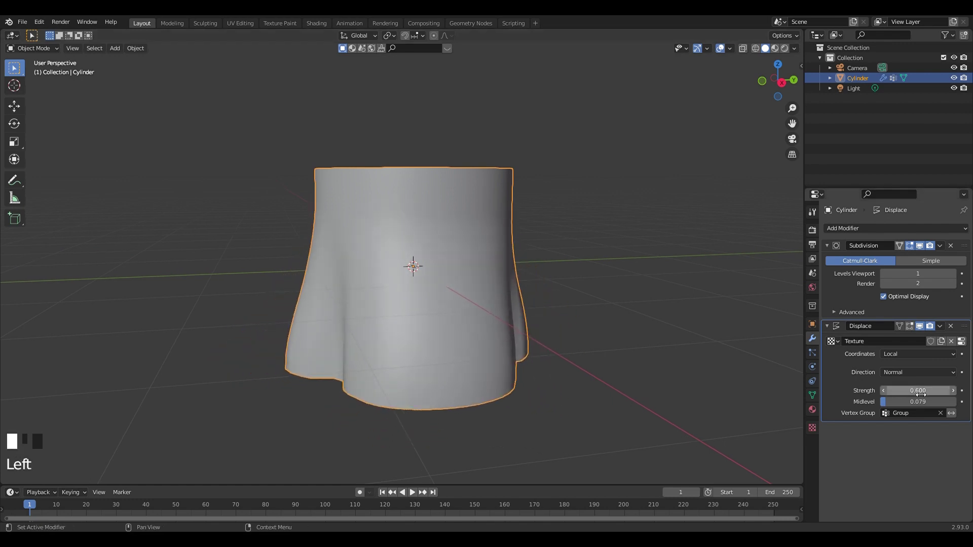
- Set the texture coordinates of the Displace modifier to Object
middle_click_drag(355, 375, 542, 430)
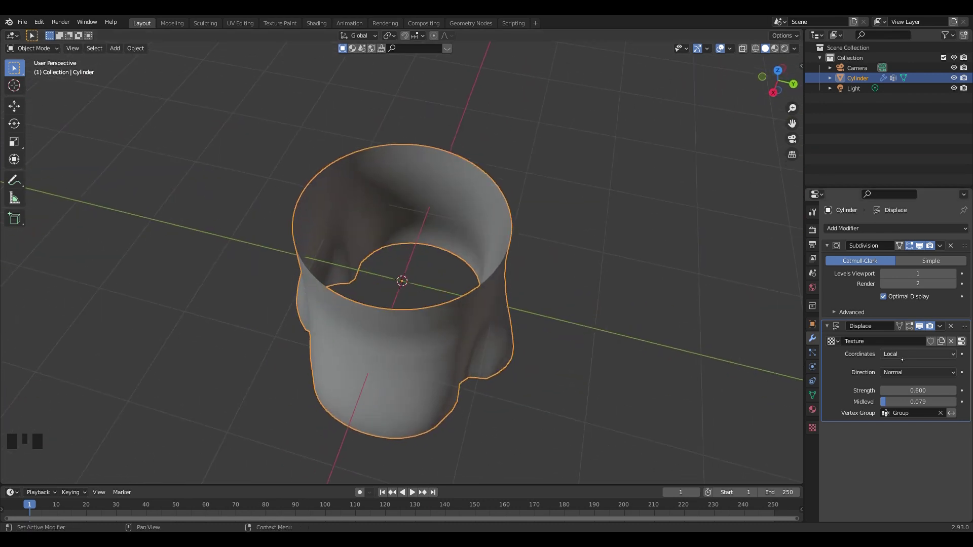
left_click(900, 355)
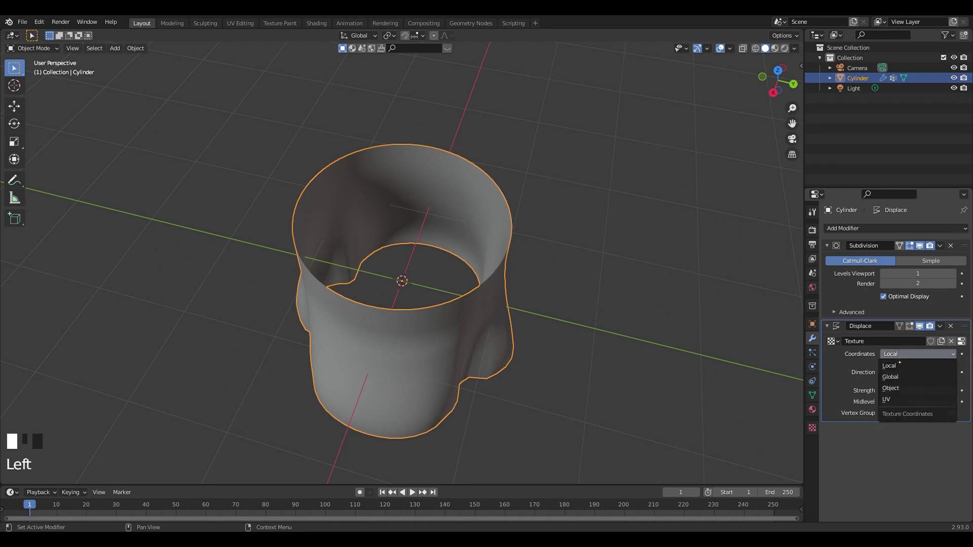
left_click(901, 388)
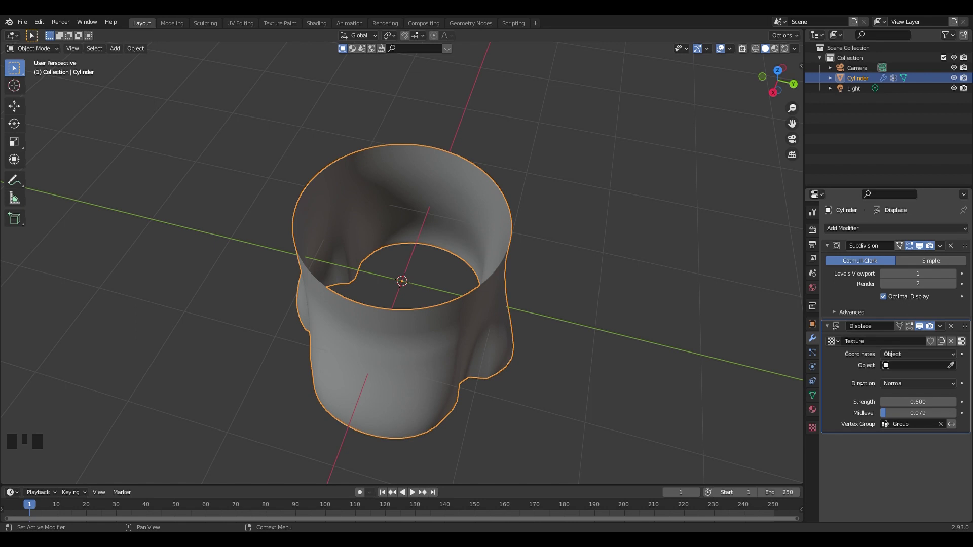
- Add a Plain Axes empty and move it about 4.01 m in the negative direction along the global X axis
scroll(346, 382, "down", 1)
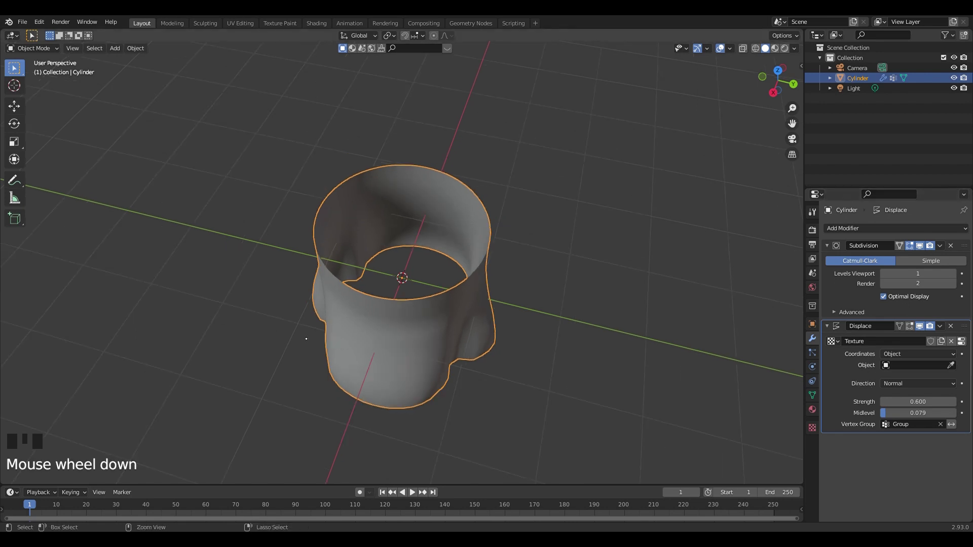
key("ctrl+a")
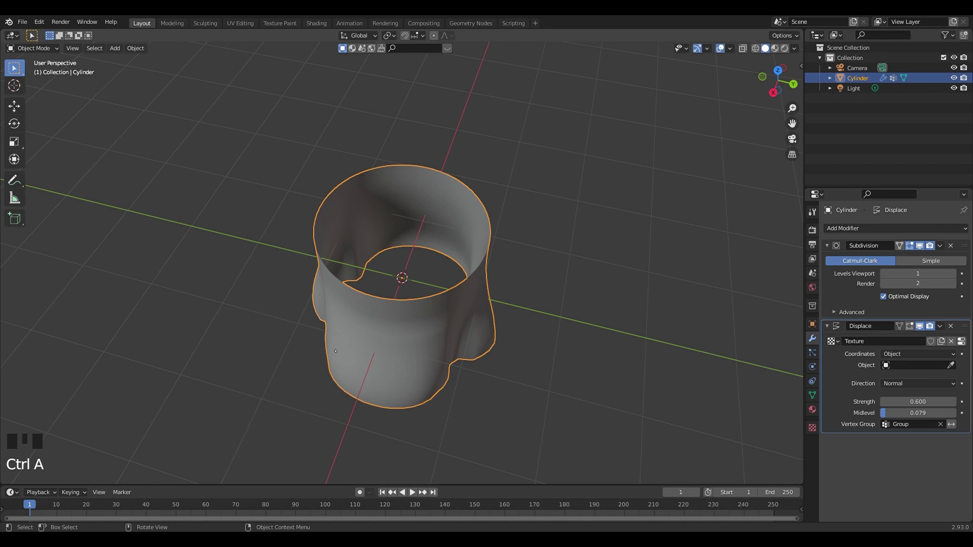
key("shift+a")
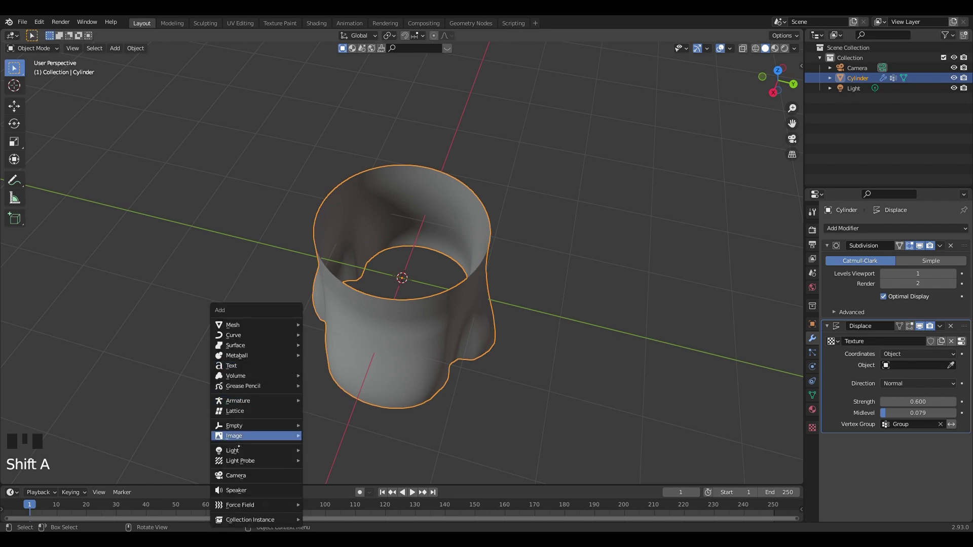
mouse_move(235, 430)
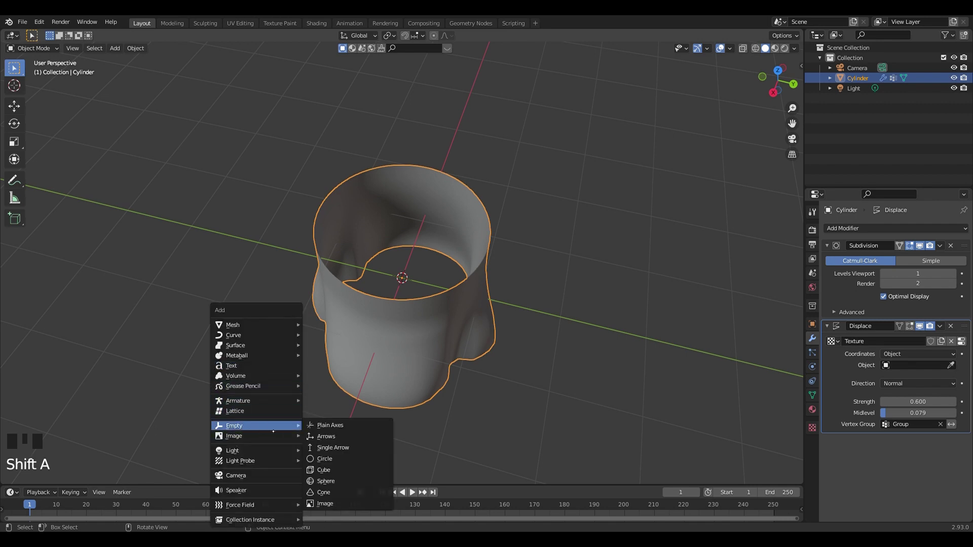
left_click(321, 428)
key("g")
key("x")
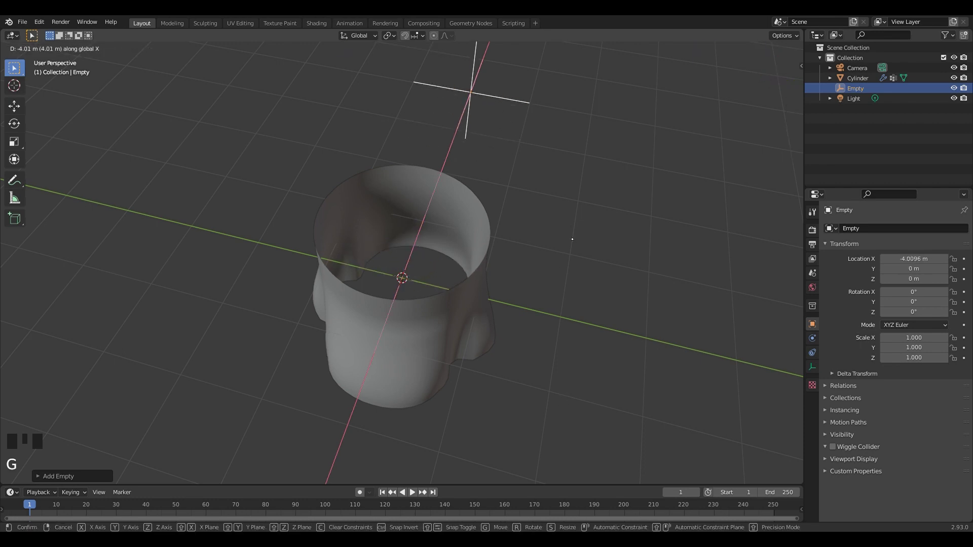
left_click(598, 178)
- Assign the empty as the coordinate object of the cylinder's Displace modifier
middle_click_drag(598, 177, 453, 315)
scroll(452, 315, "down", 2)
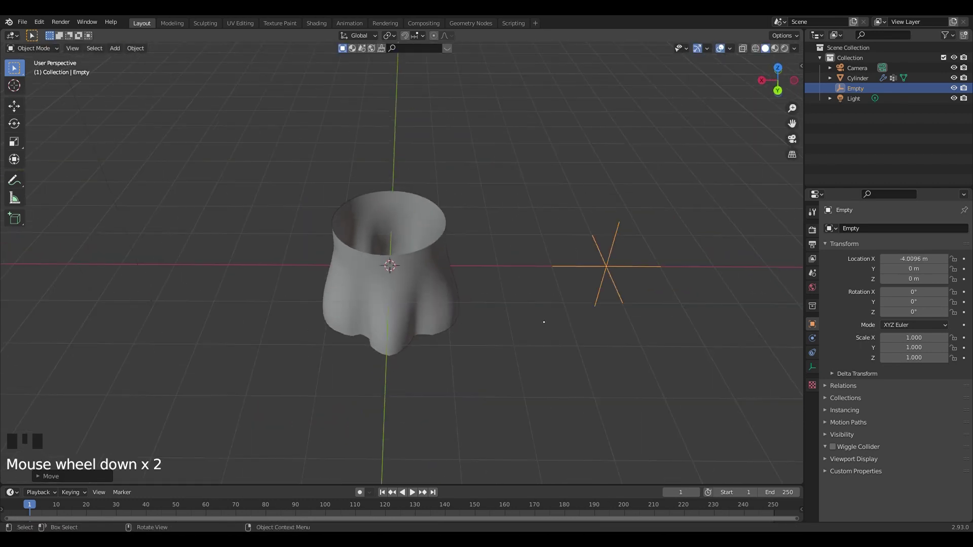
left_click(421, 292)
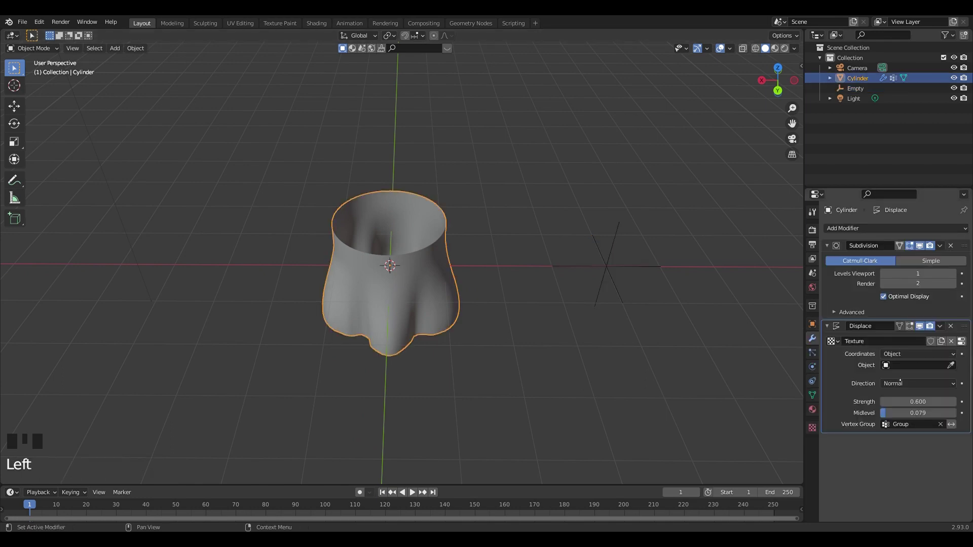
left_click(917, 365)
left_click(866, 391)
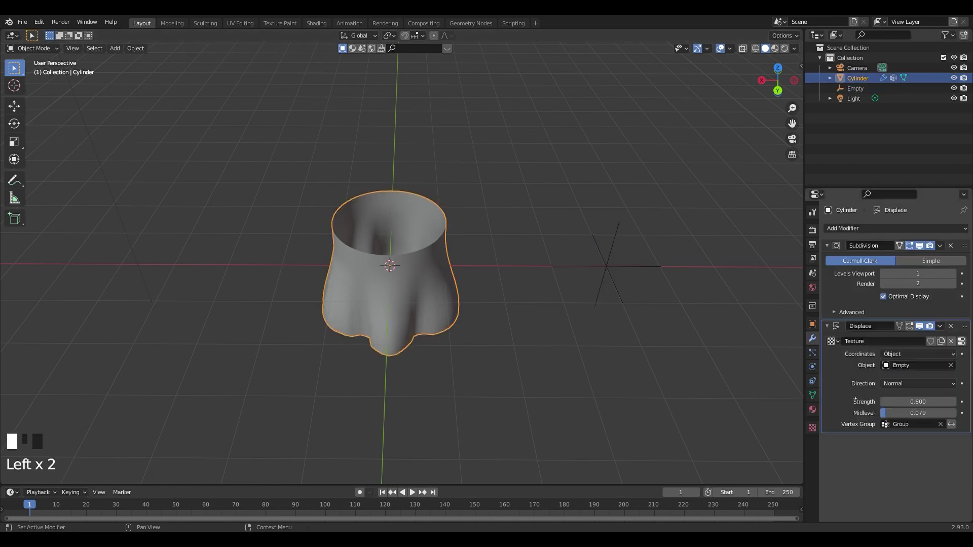
- Try moving the empty freely to test how it shifts the cylinder's folds
left_click(566, 283)
key("g")
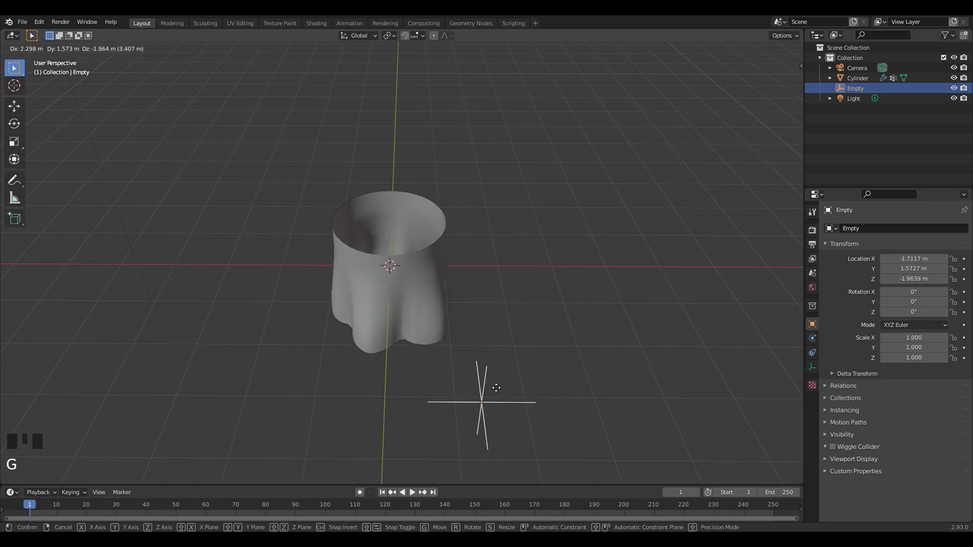
key("Escape")
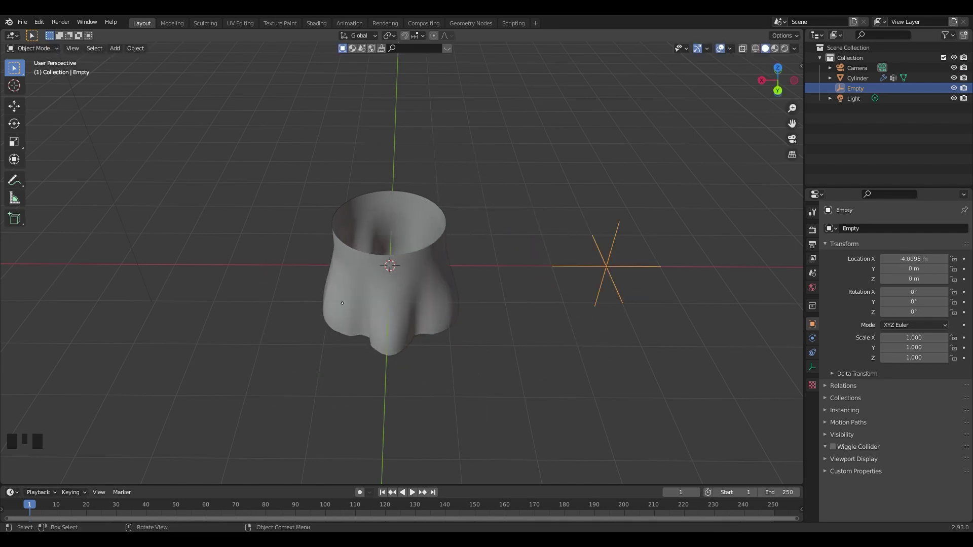
- Add a mesh circle around the cylinder's centre and scale it up by about 2.17
key("shift+a")
mouse_move(301, 203)
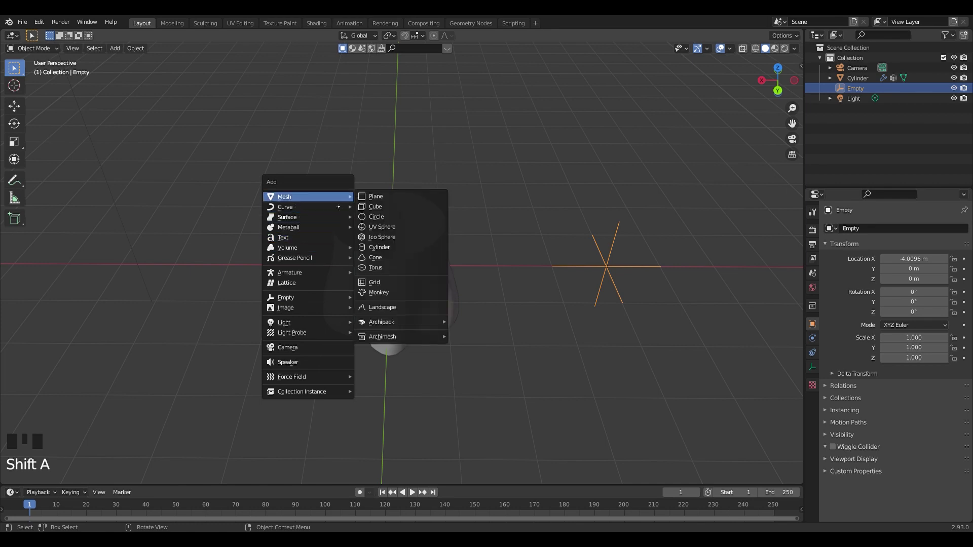
left_click(375, 221)
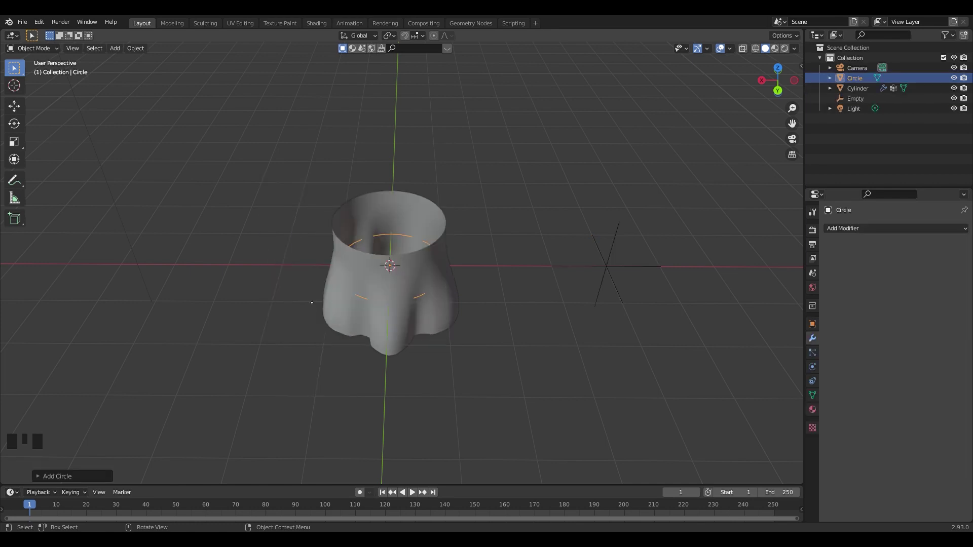
key("s")
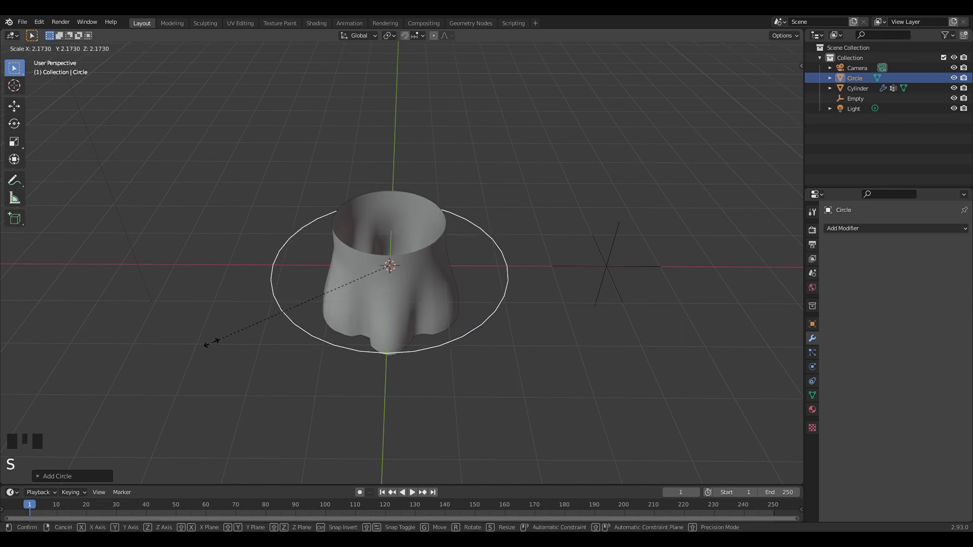
left_click(205, 346)
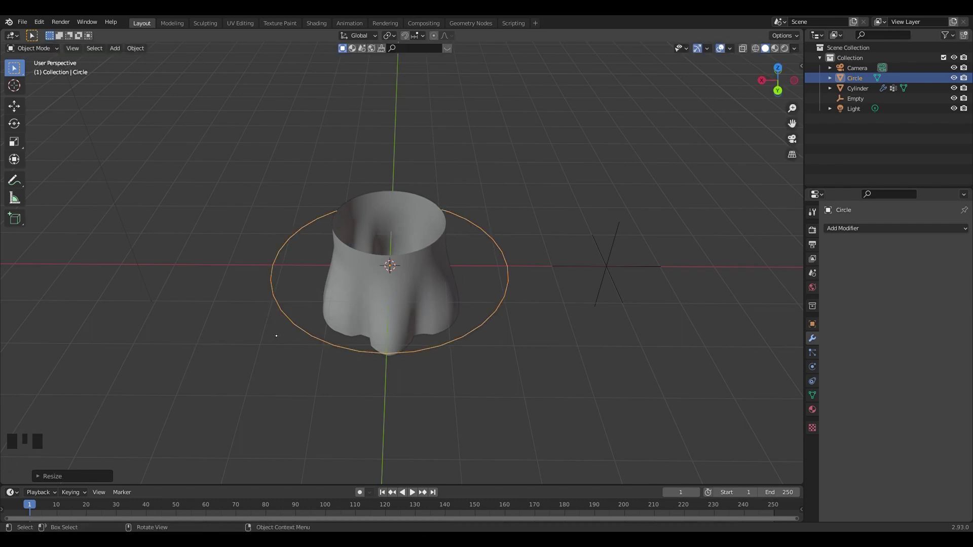
- Snap the 3D cursor to the circle's vertex on the negative X axis and return to Object Mode
key("Tab")
key("1")
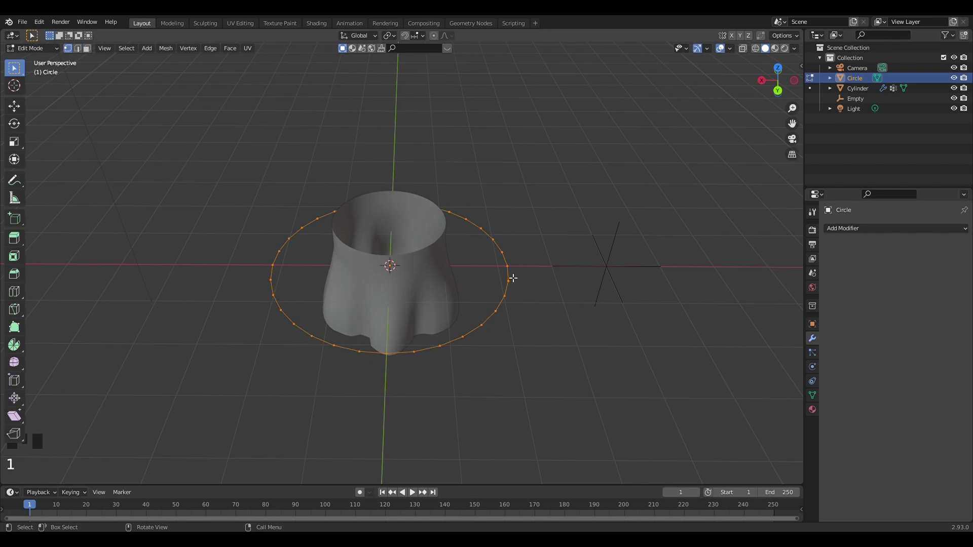
left_click(511, 280)
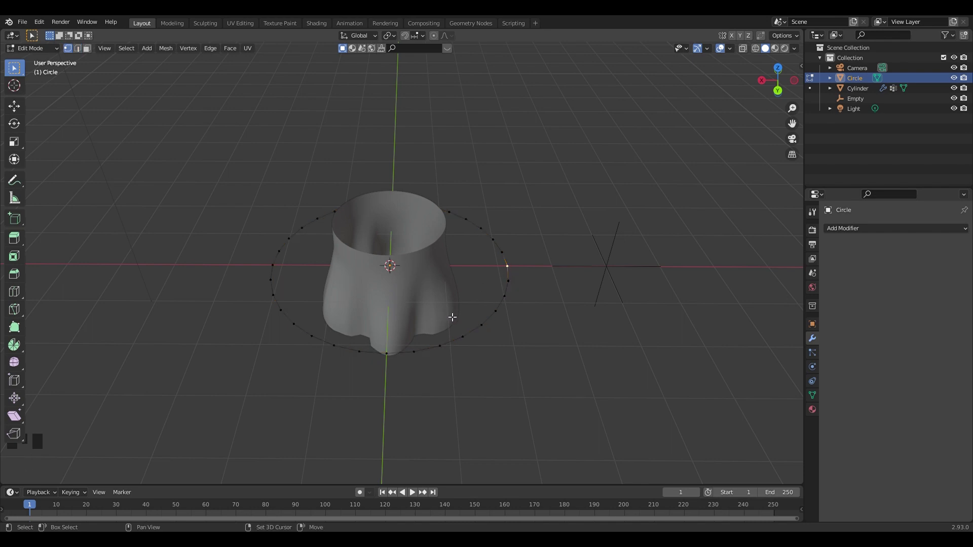
key("shift+a")
key("shift+s")
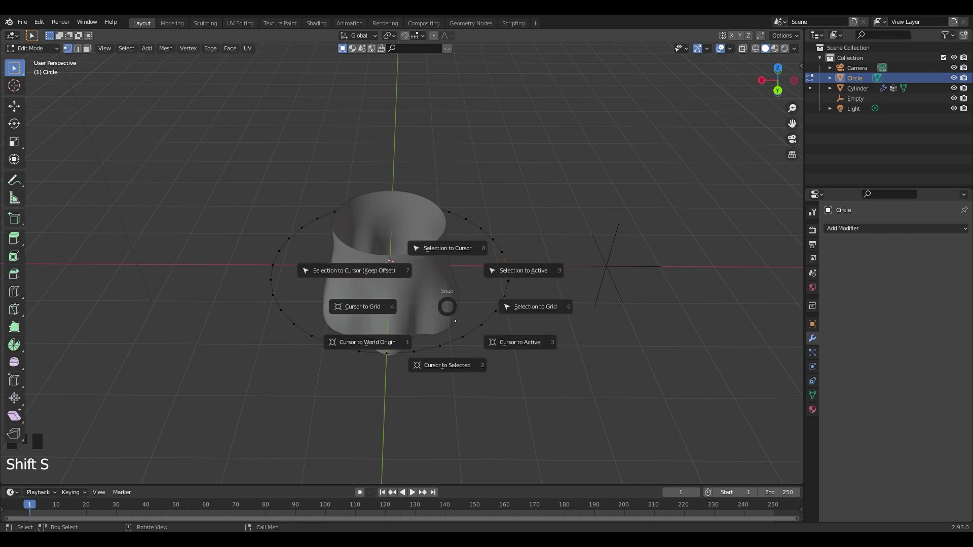
left_click(444, 371)
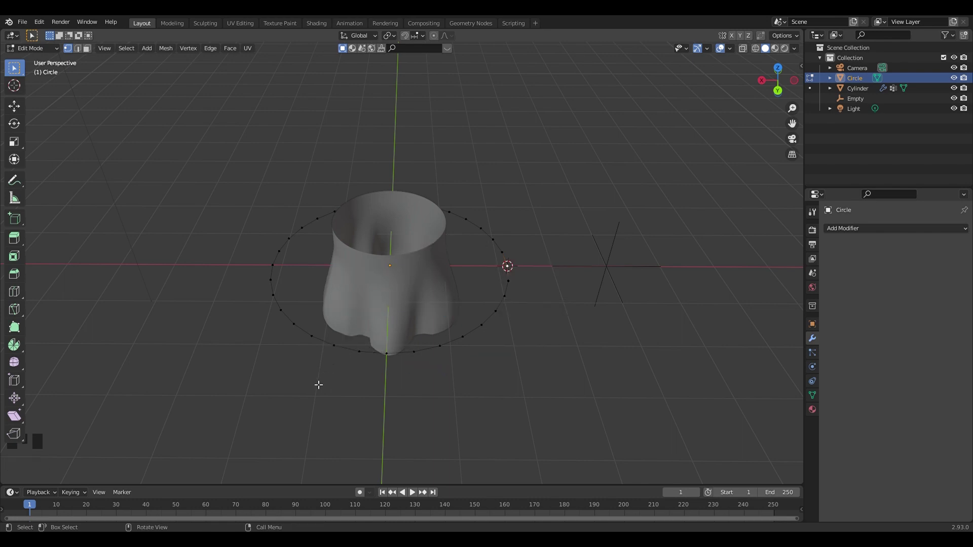
middle_click_drag(326, 384, 350, 373)
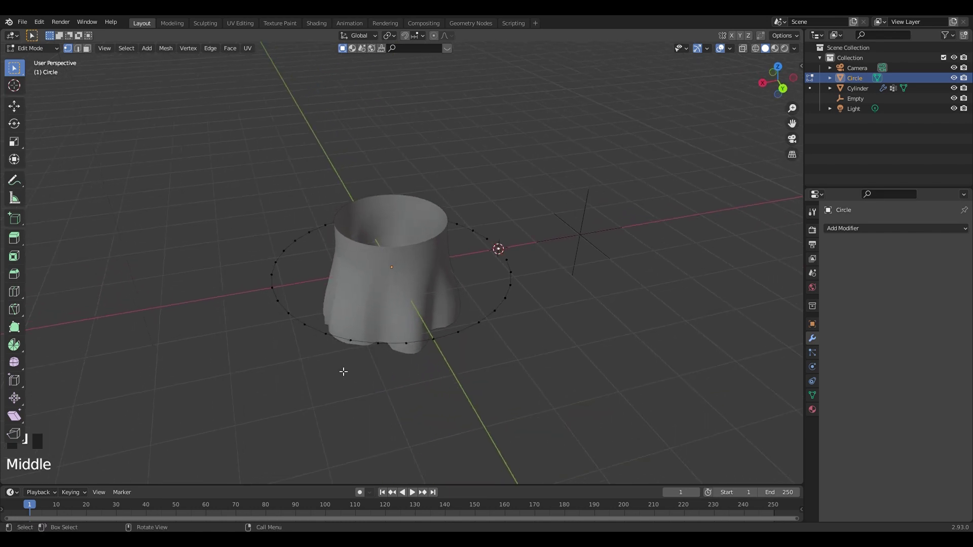
key("Tab")
- Snap the empty to the 3D cursor on the circle's edge
left_click(555, 249)
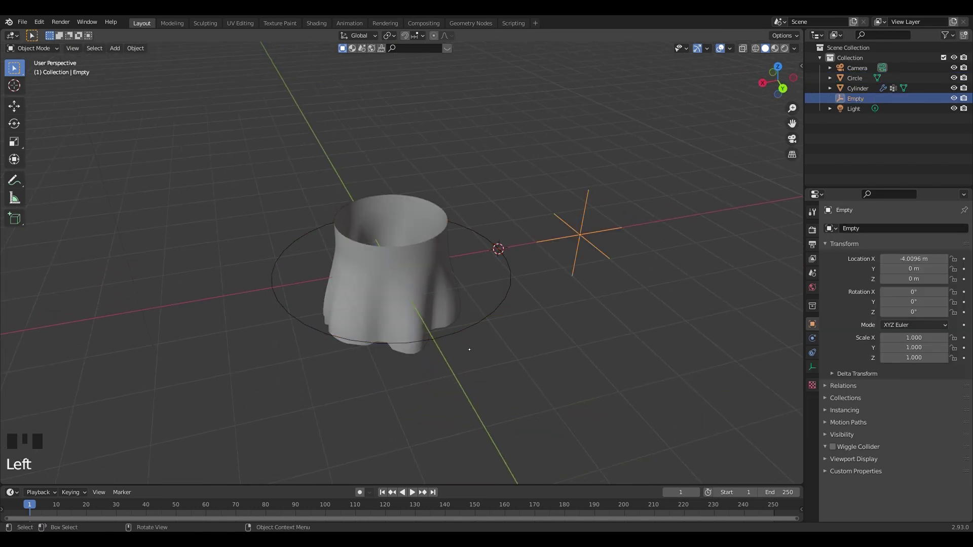
key("shift+s")
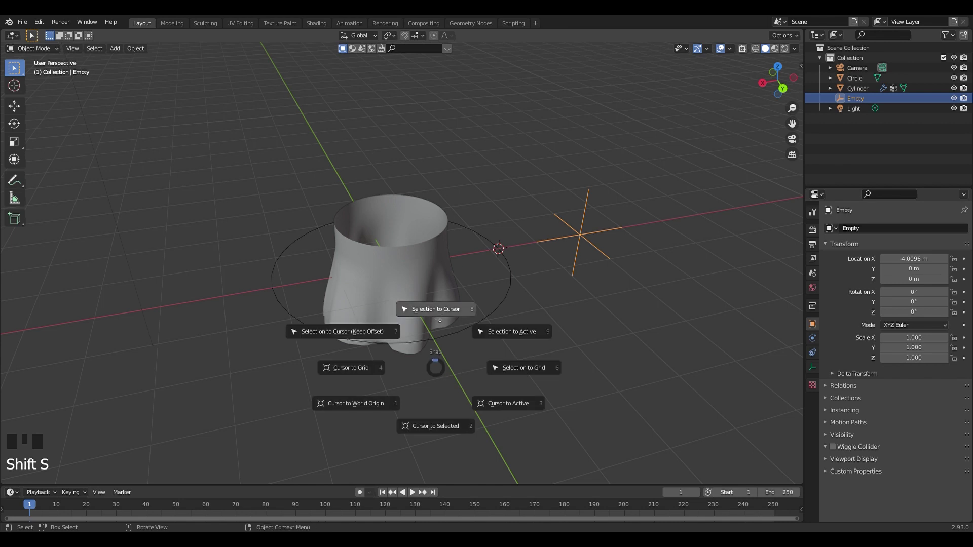
left_click(437, 319)
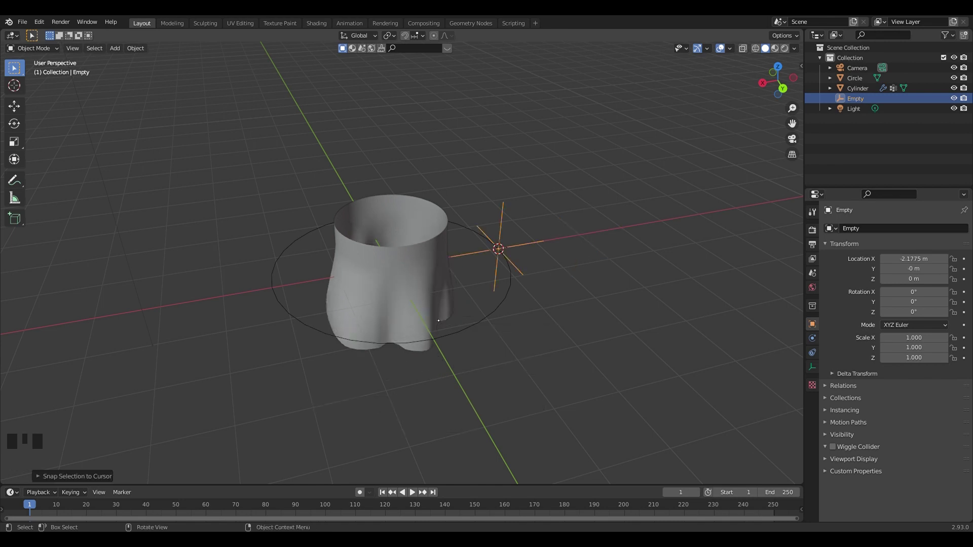
- Parent the empty to the surrounding circle
mouse_move(467, 333)
middle_mouse_down()
mouse_move(454, 342)
mouse_move(462, 349)
middle_mouse_up()
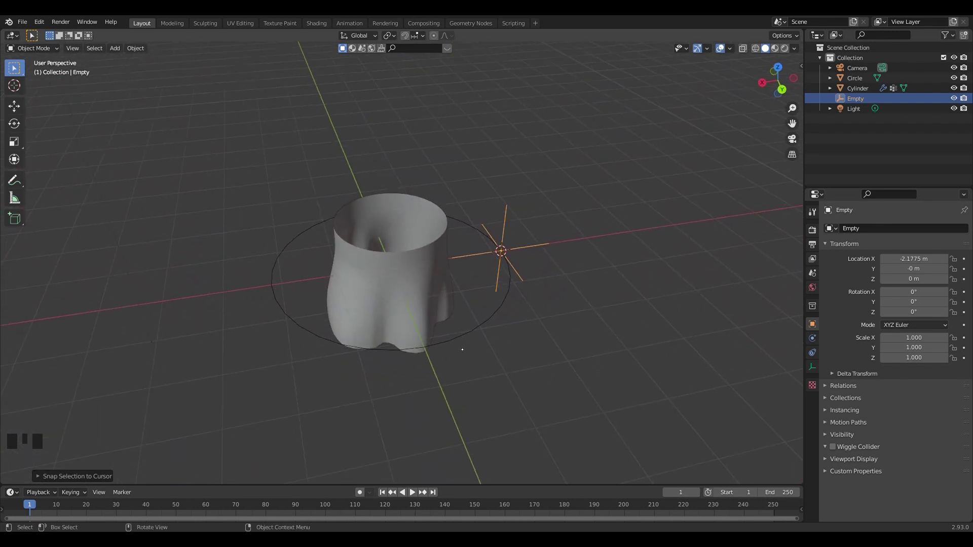
left_click(498, 372)
left_click(486, 275)
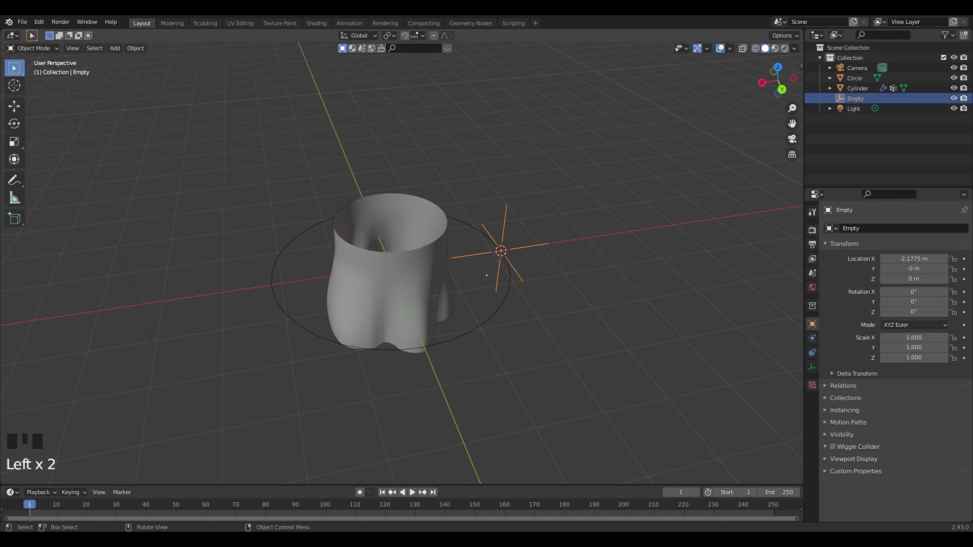
left_click(469, 347, "shift")
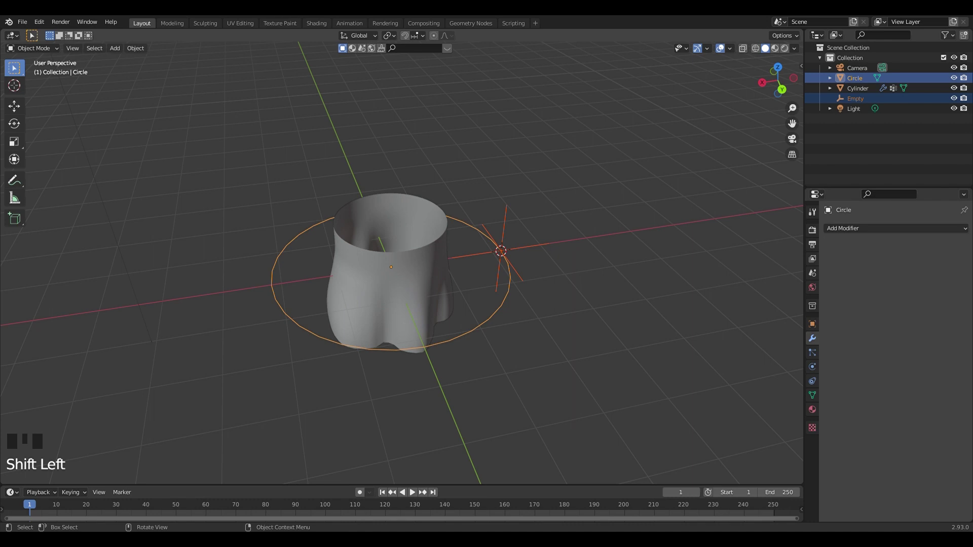
key("ctrl+p")
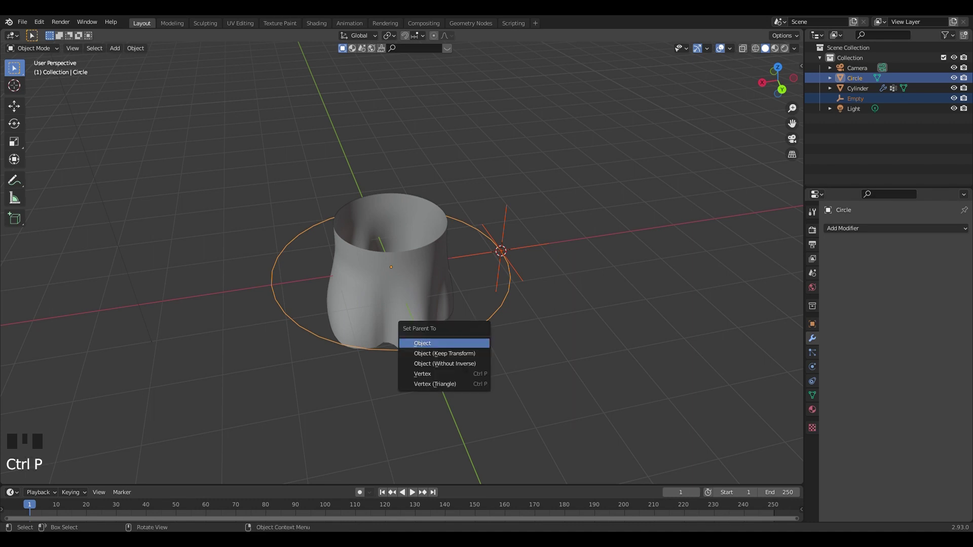
left_click(427, 363)
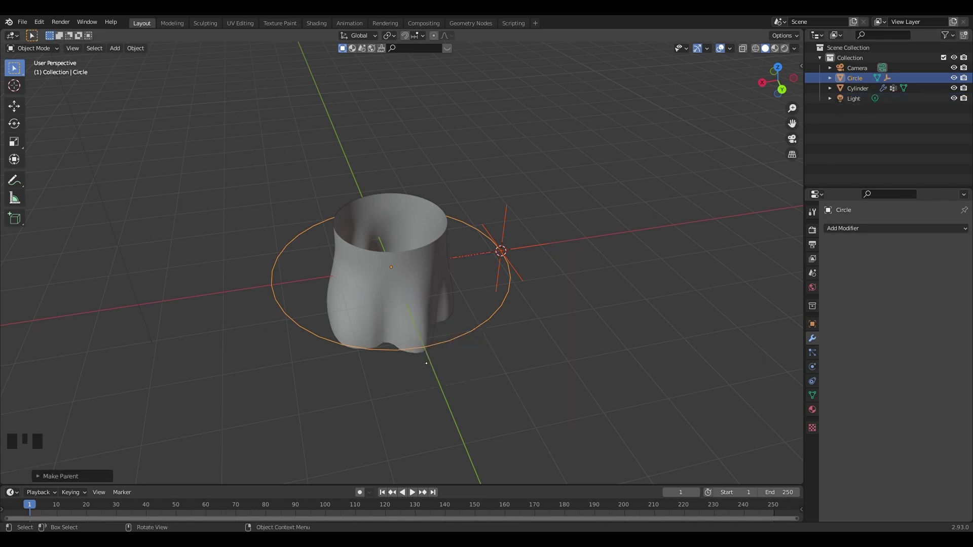
- Try rotating the circle around the Z axis to test how the cylinder's folds follow the orbiting empty
mouse_move(428, 371)
middle_mouse_down()
mouse_move(366, 367)
mouse_move(416, 383)
middle_mouse_up()
key("r")
key("z")
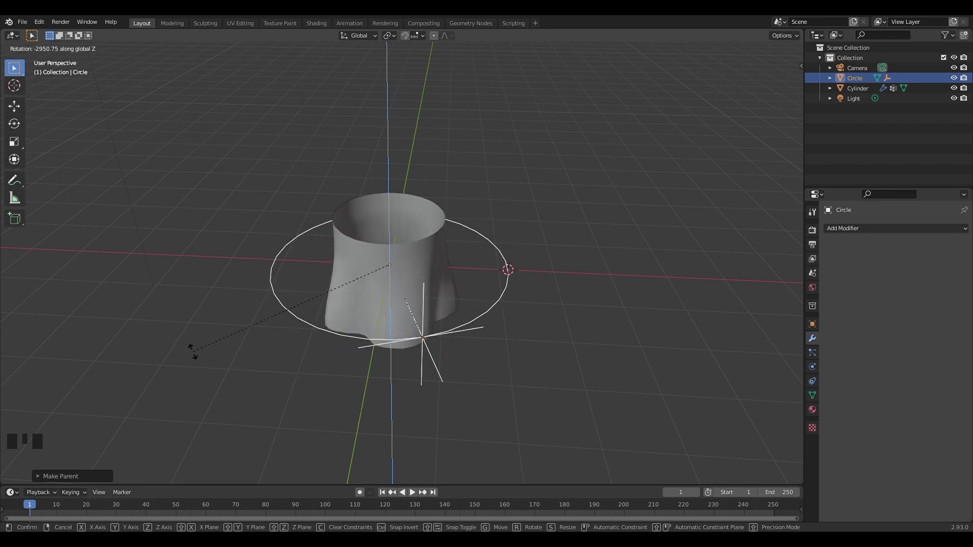
key("Escape")
- Parent the circle to the cylinder
left_click(480, 330)
left_click(480, 328)
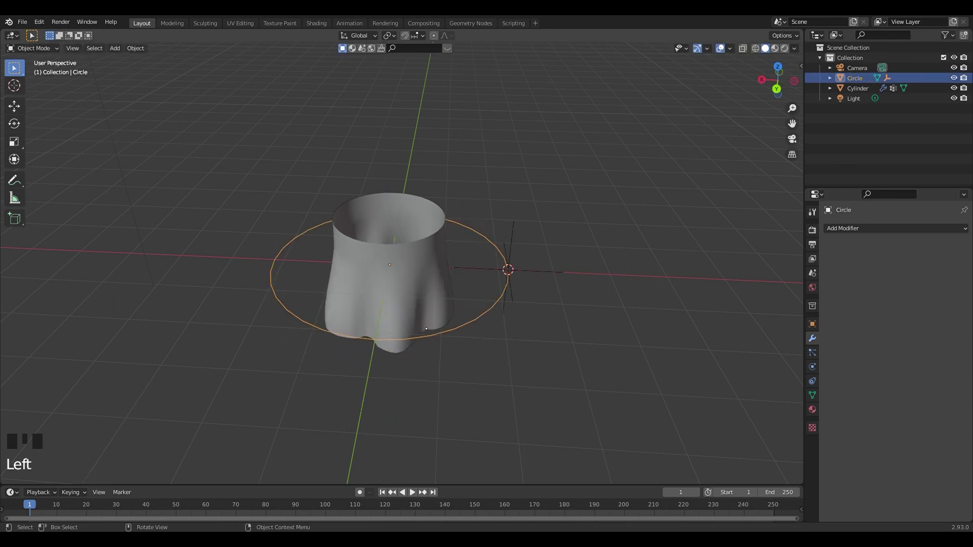
left_click(411, 318, "shift")
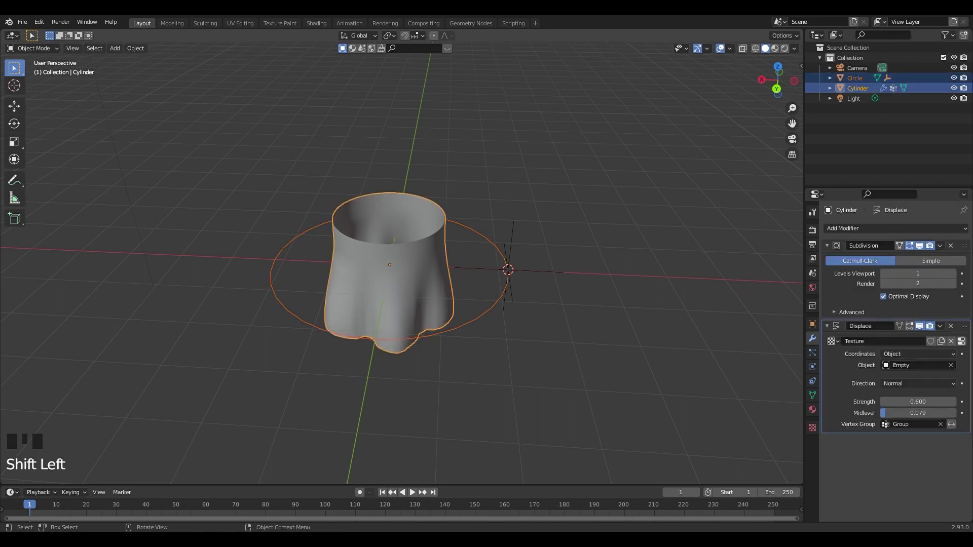
key("ctrl+p")
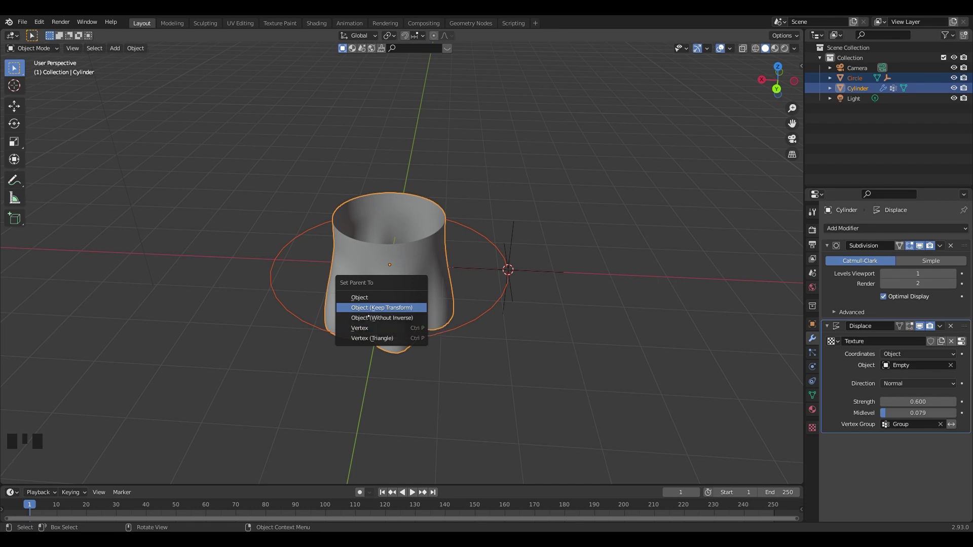
left_click(370, 318)
- Try moving the cylinder freely to test that the circle and empty travel with it
middle_click_drag(511, 398, 375, 324)
left_click(360, 403)
left_click(372, 318)
key("g")
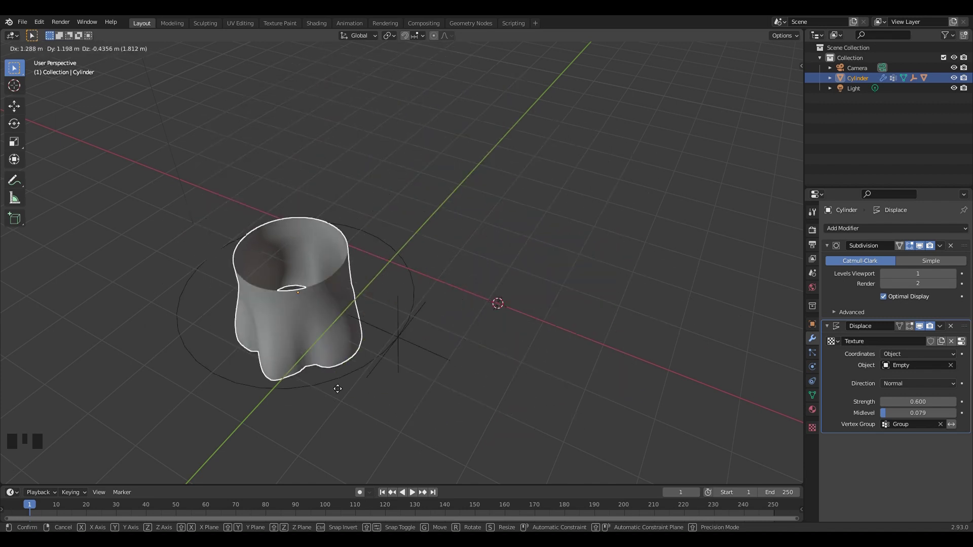
right_click(259, 284)
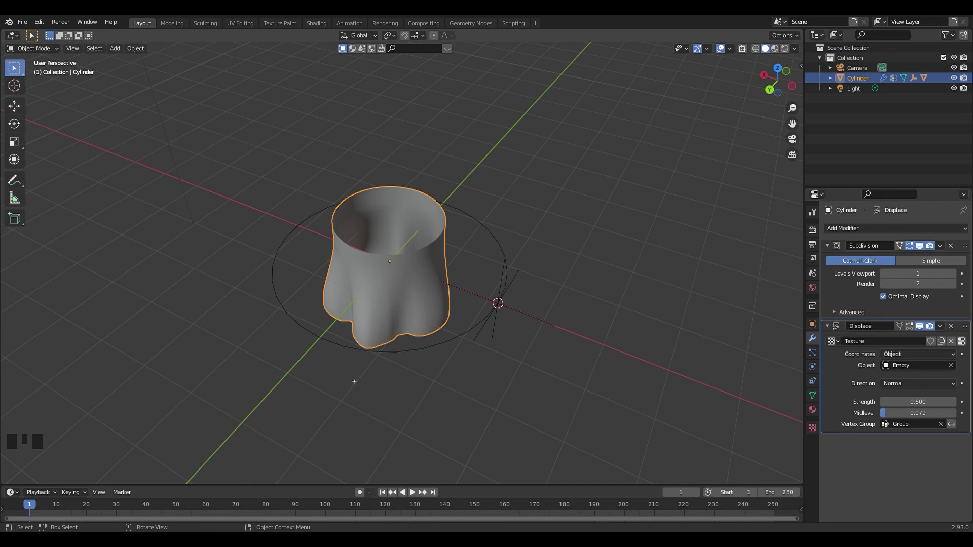
- Enlarge the timeline area and lock the circle's X and Y rotation
middle_click_drag(355, 381, 400, 346)
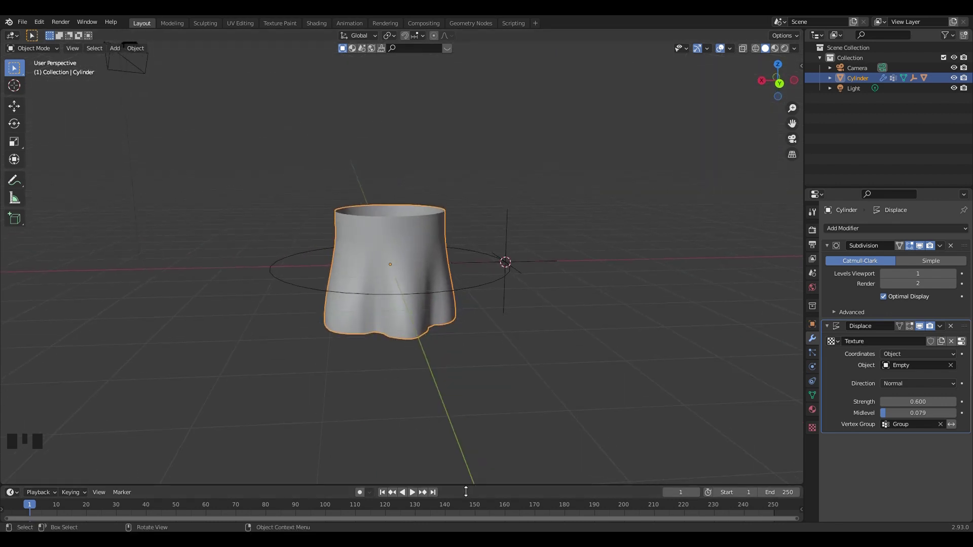
left_click_drag(466, 492, 459, 416)
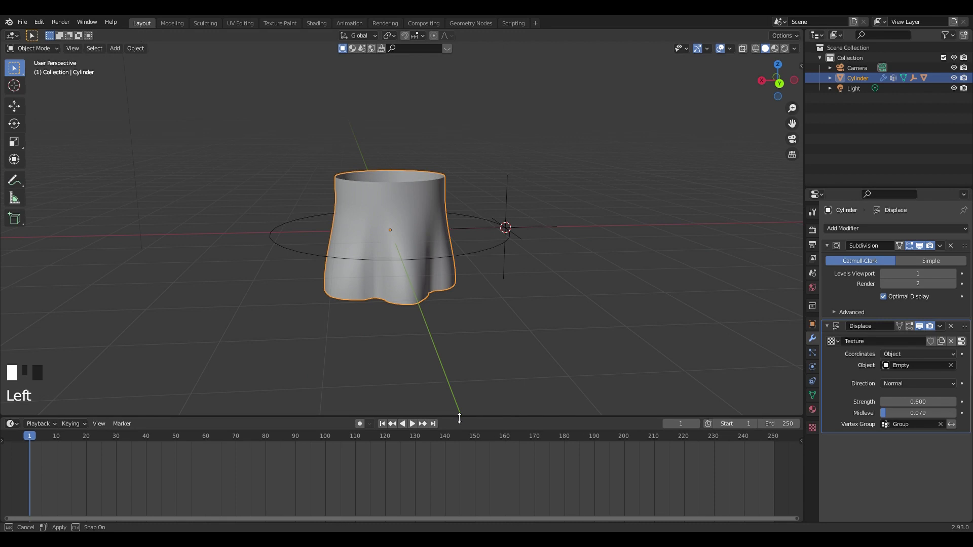
left_click(303, 259)
key("n")
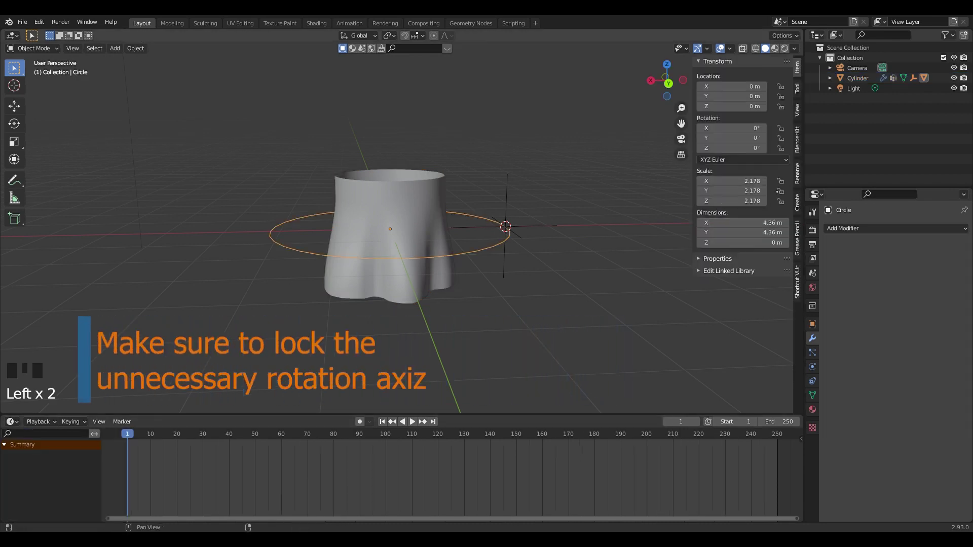
left_click(780, 128)
left_click(780, 137)
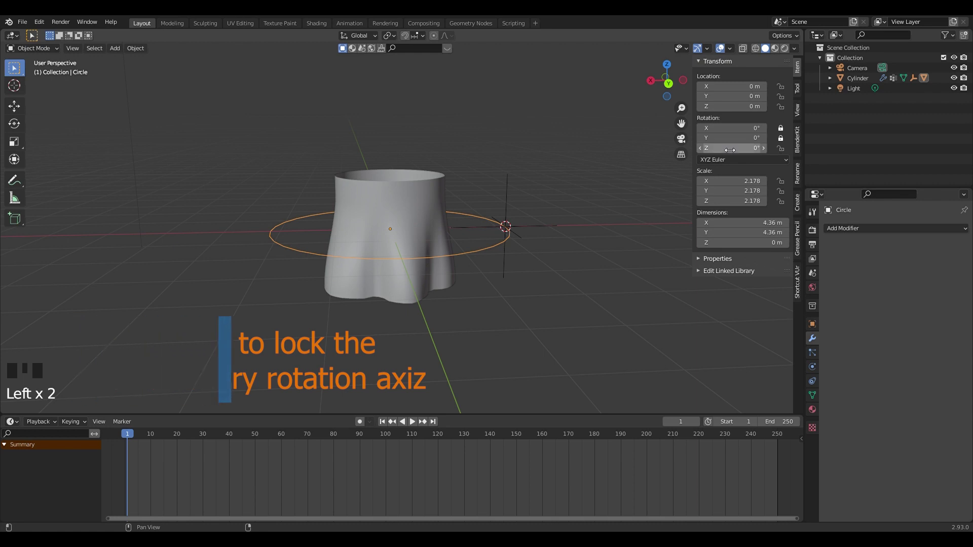
- Insert a single keyframe on the circle's Z rotation of 0° at frame 1
right_click(729, 148)
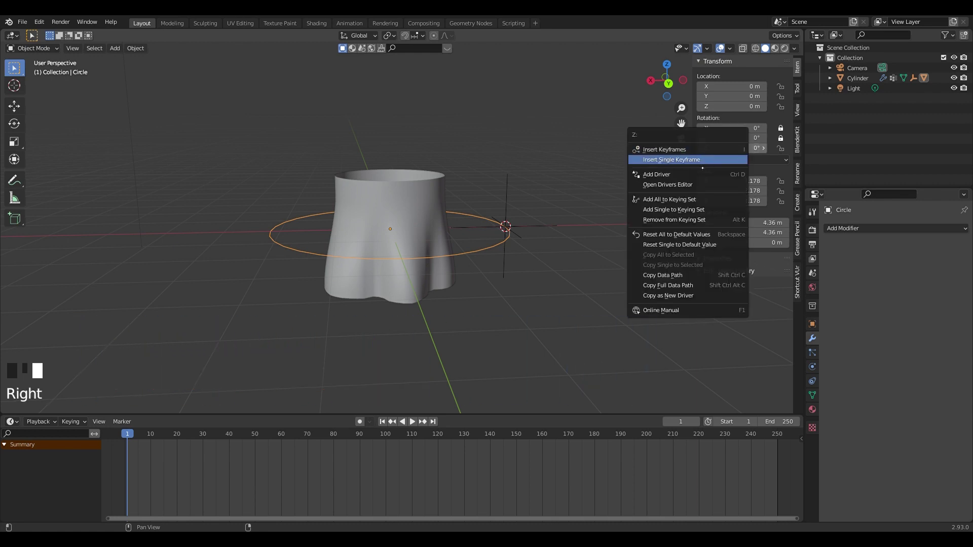
left_click(702, 160)
left_click(24, 471)
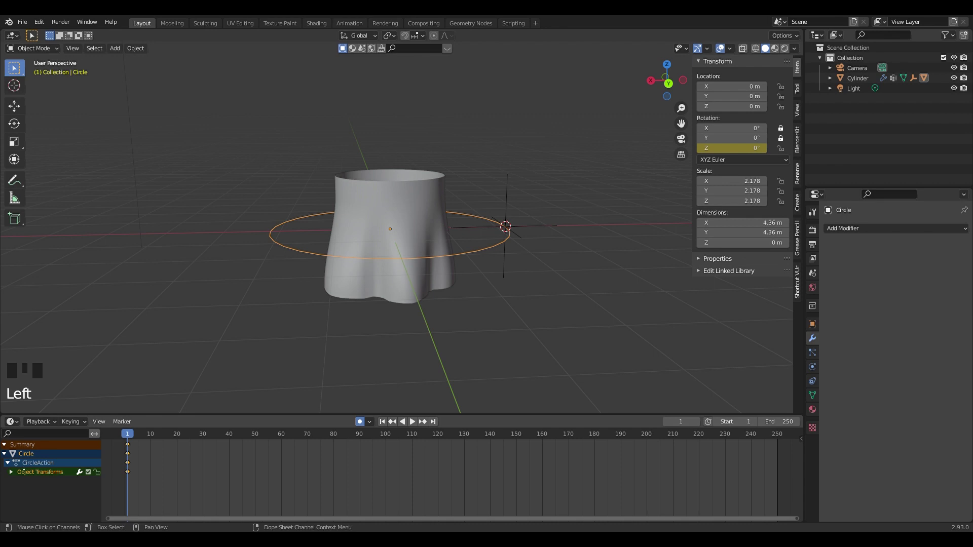
- At frame 30, rotate the circle 360° around Z with auto keying on to record the second keyframe
left_click_drag(137, 444, 212, 449)
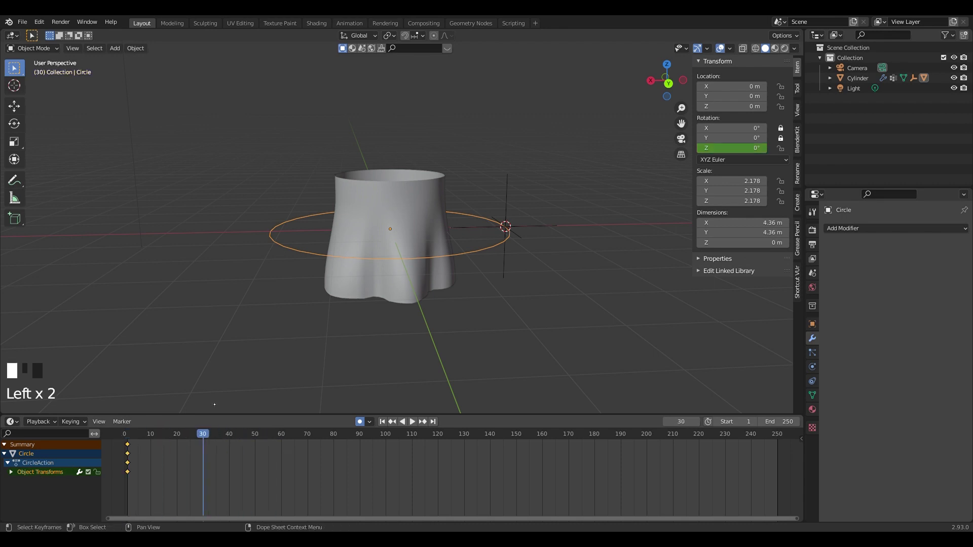
middle_click_drag(215, 404, 350, 360)
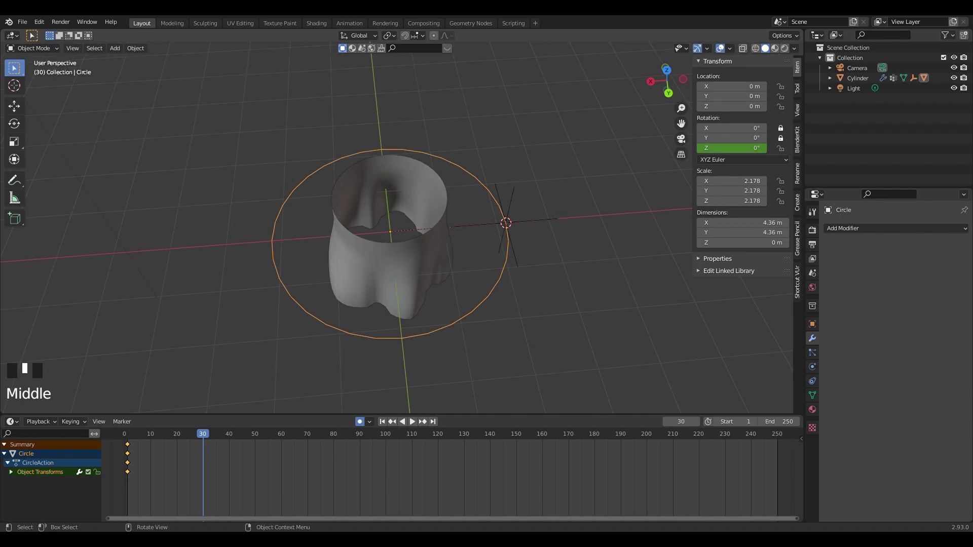
type("r360")
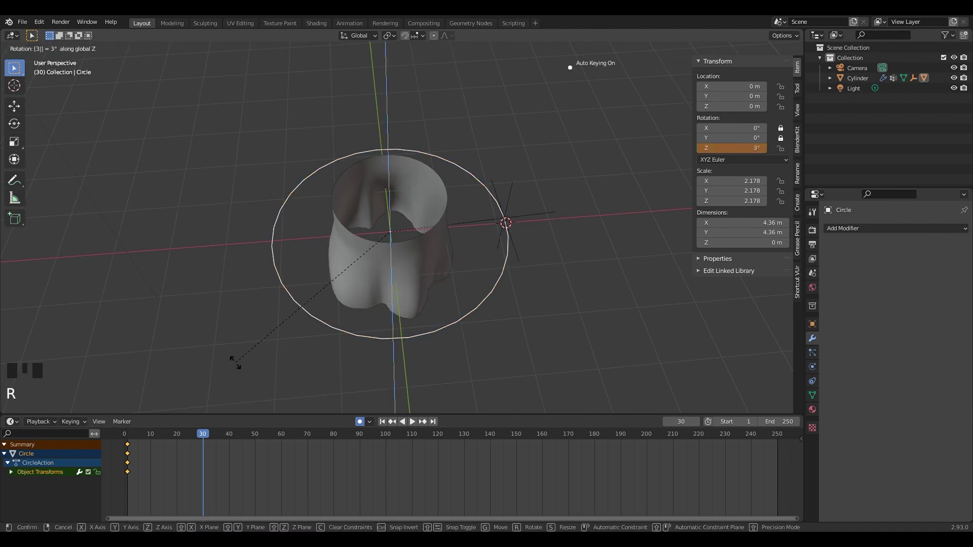
key("Return")
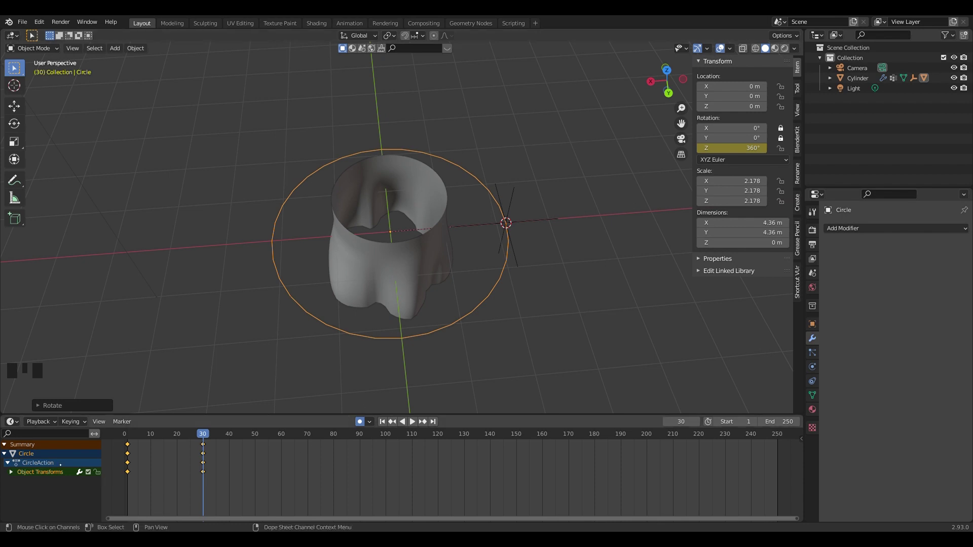
- Play the animation from the start to check the fold movement between frames 1 and 30
key("slash")
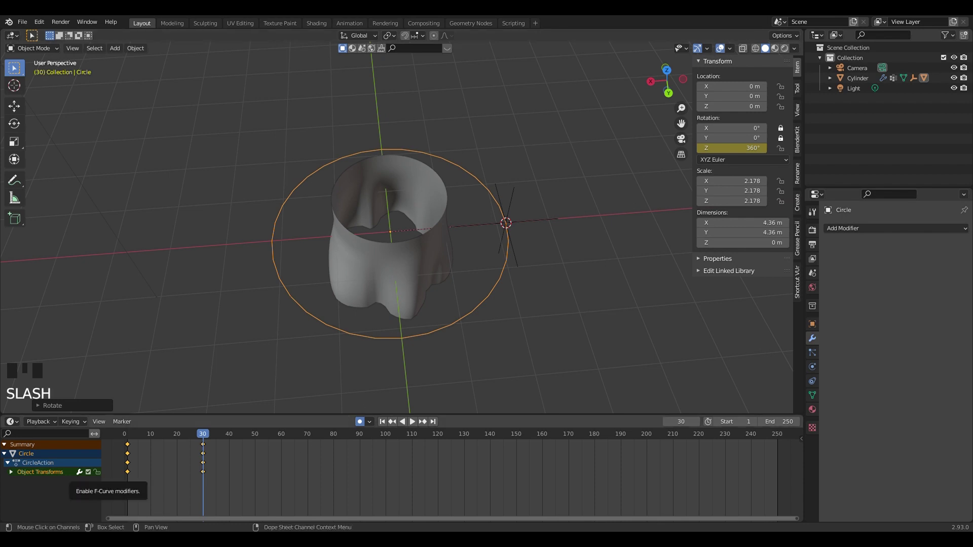
key("shift+Left")
key("space")
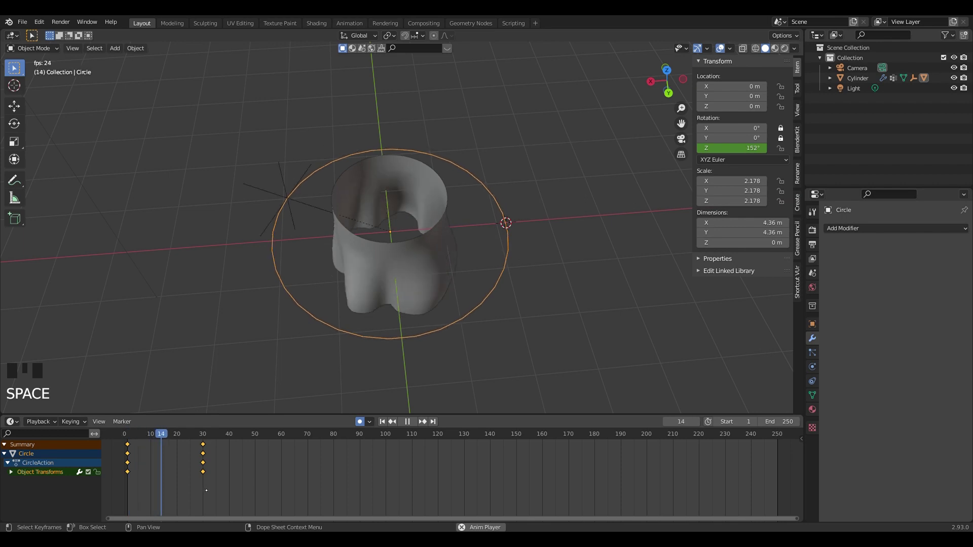
key("shift+Left")
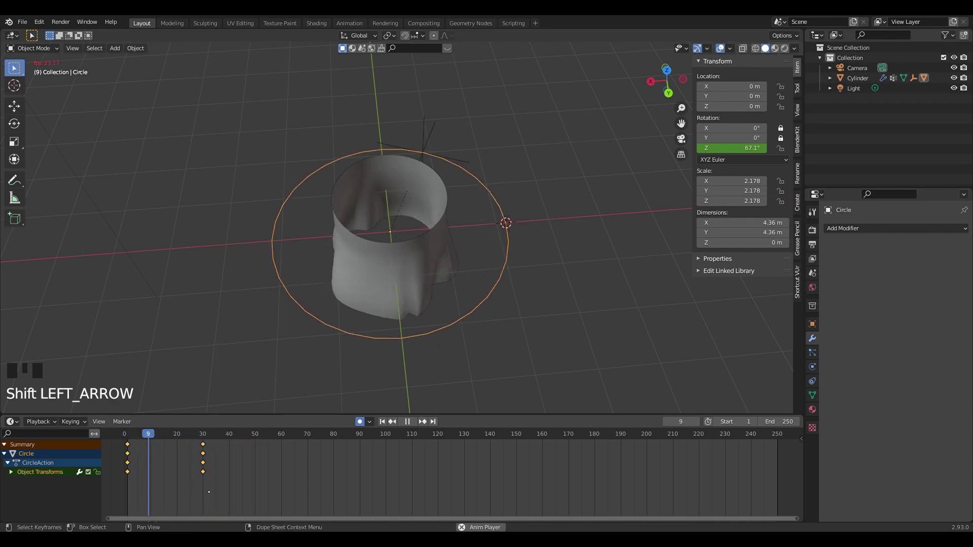
key("space")
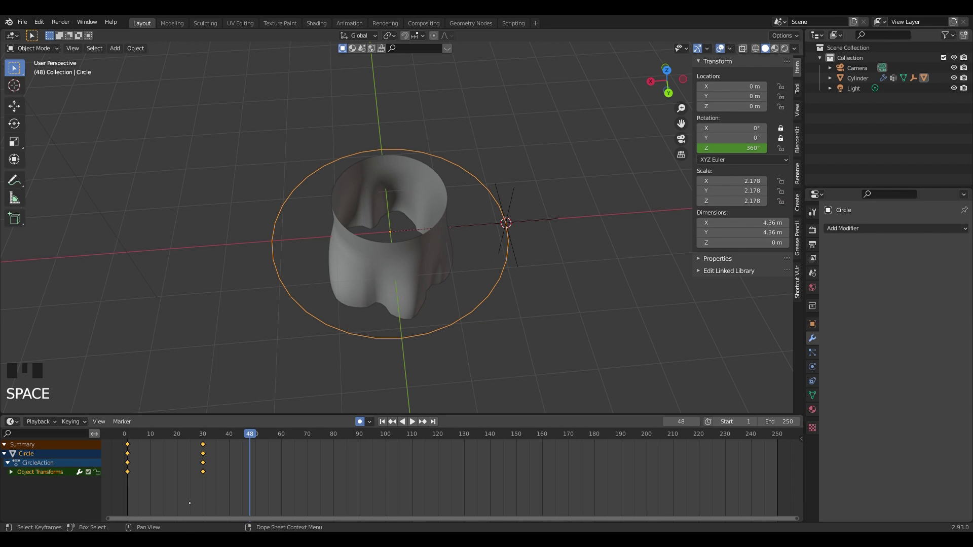
- Show the circle's animation in the Graph Editor, frame the whole curve and enlarge the editor area
key("ctrl+Tab")
key("a")
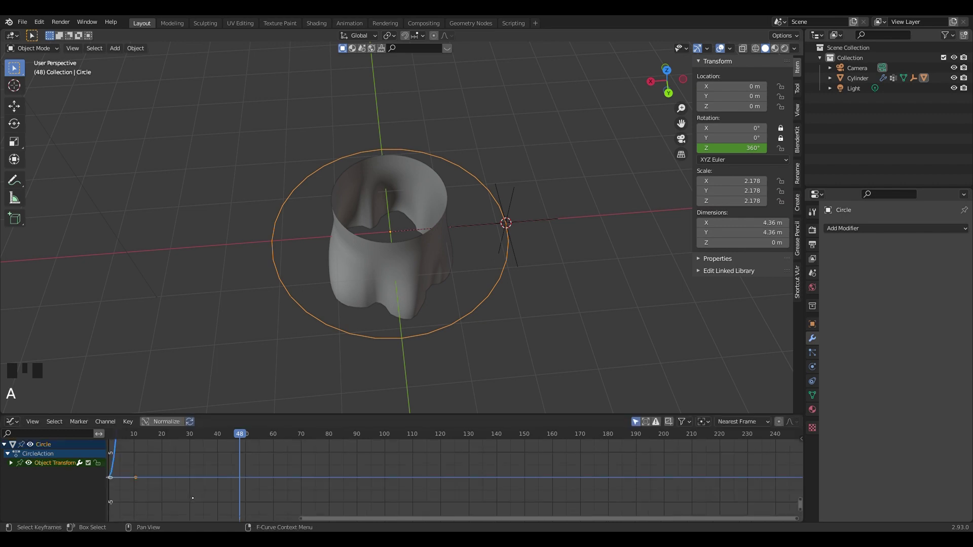
key("KP_Decimal")
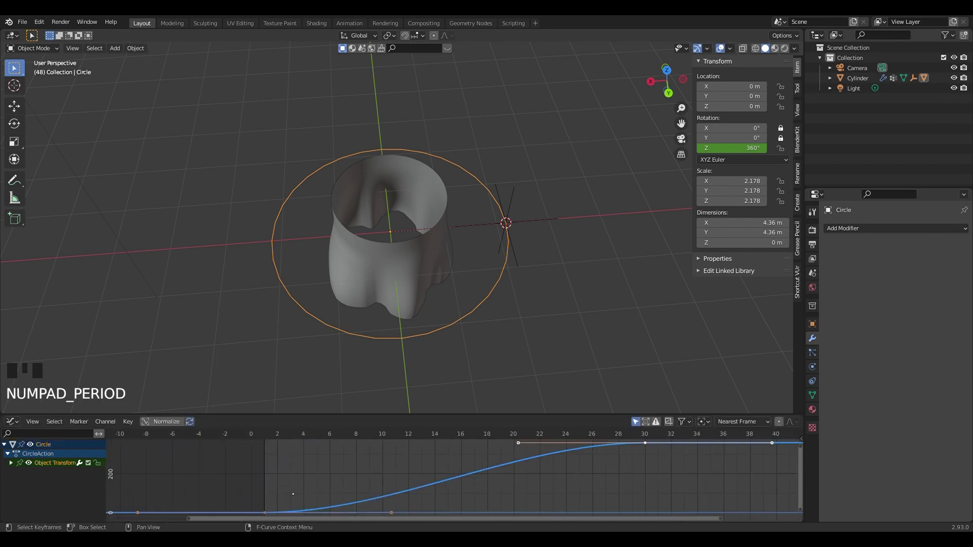
scroll(313, 486, "down", 2)
left_click_drag(405, 414, 406, 329)
middle_click_drag(354, 253, 354, 217)
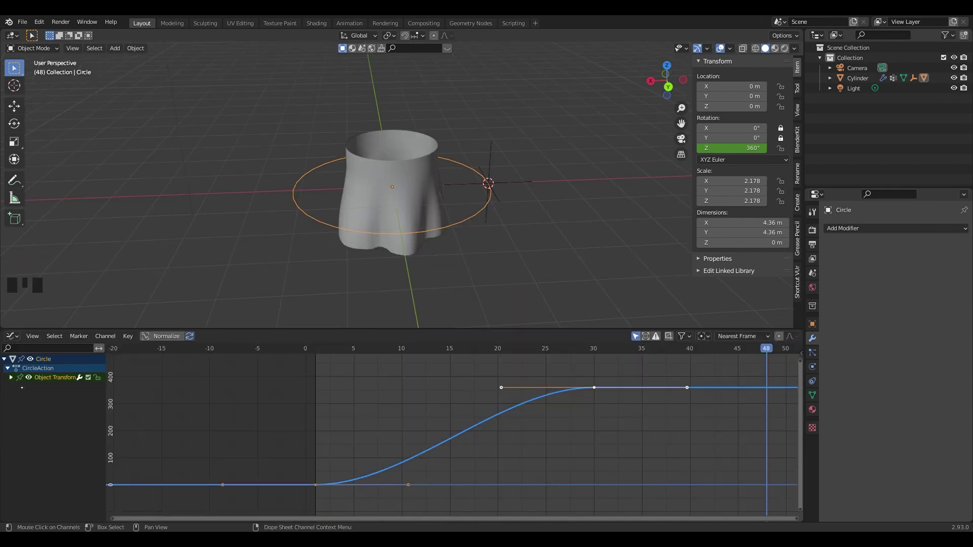
- Add a Cycles modifier to the circle's Z Euler Rotation curve
left_click(11, 377)
left_click(44, 398)
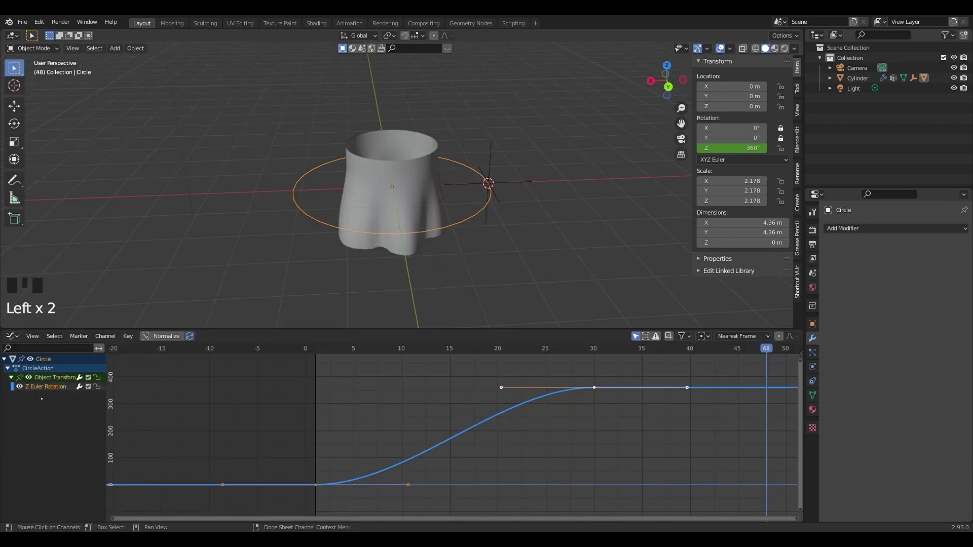
double_click(40, 396)
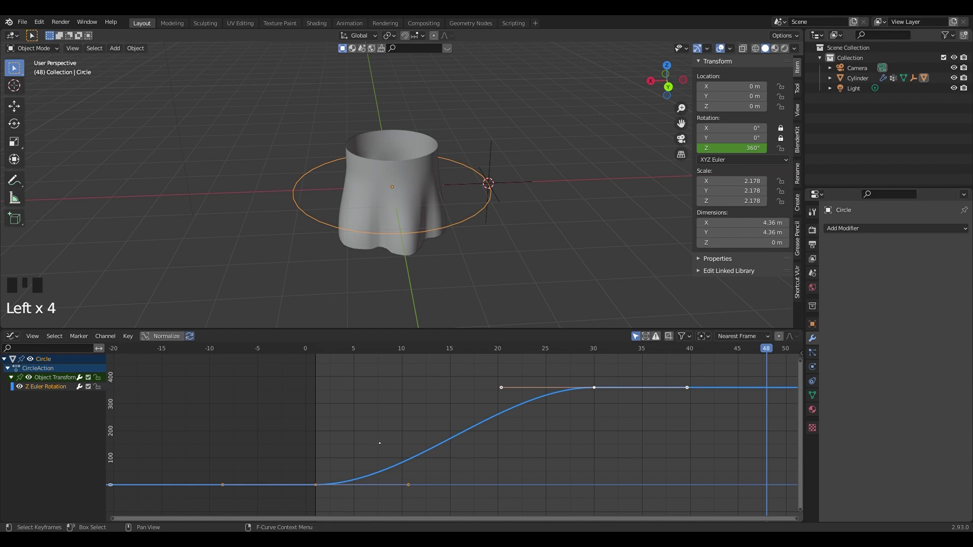
key("n")
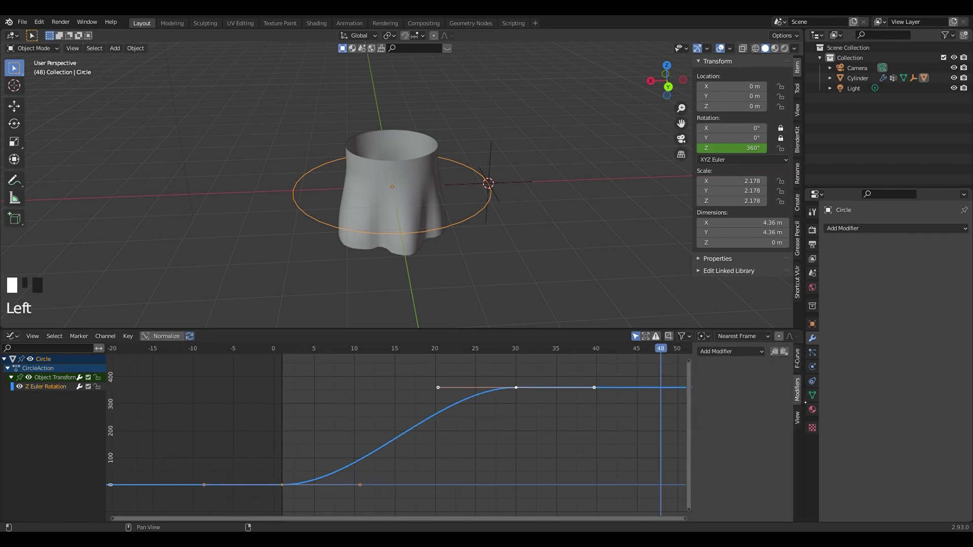
left_click(797, 388)
left_click(725, 353)
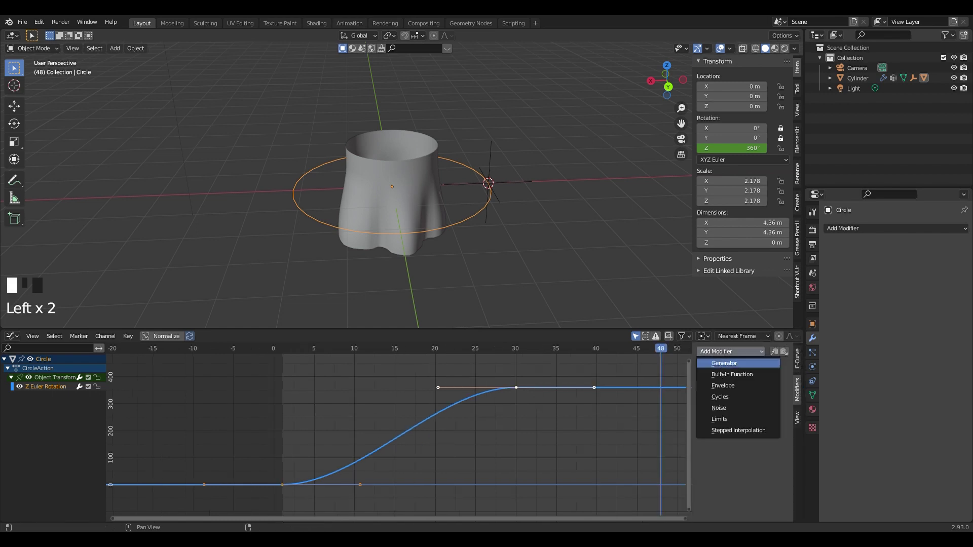
left_click(725, 397)
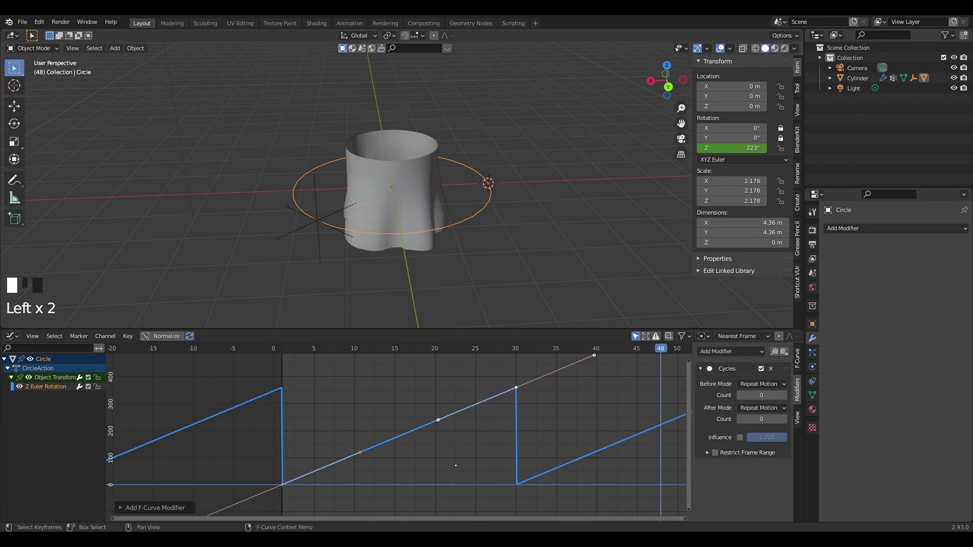
- Play the animation to check that the circle's rotation keeps repeating past frame 30
scroll(449, 468, "down", 4)
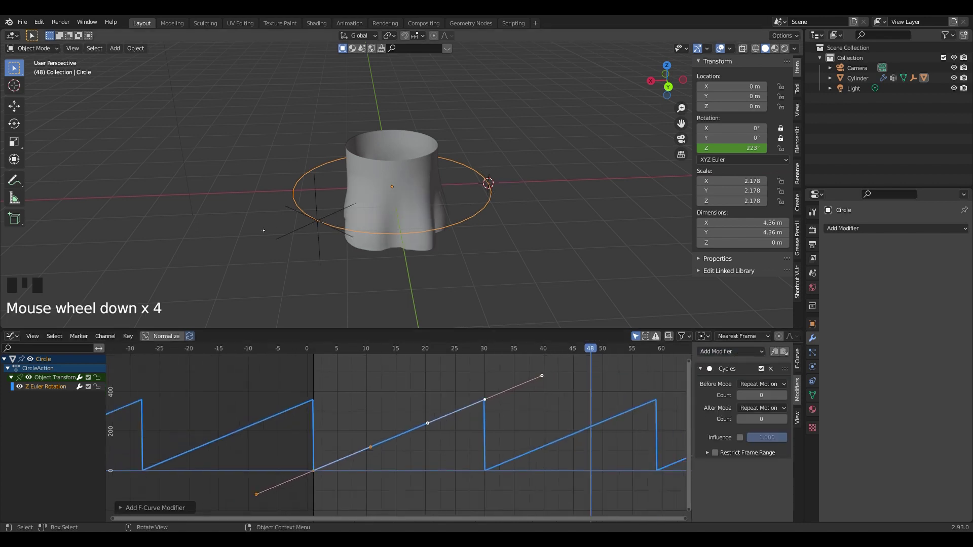
key("space")
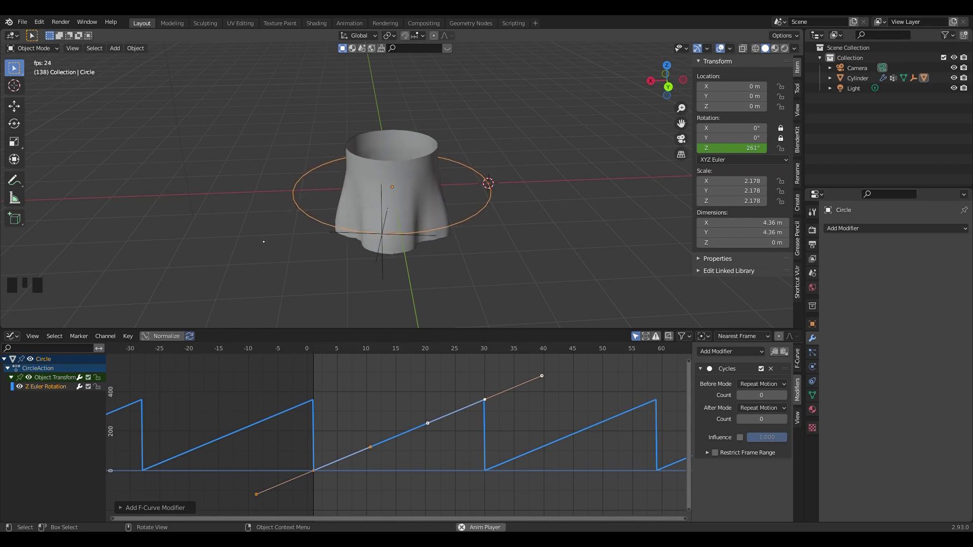
key("space")
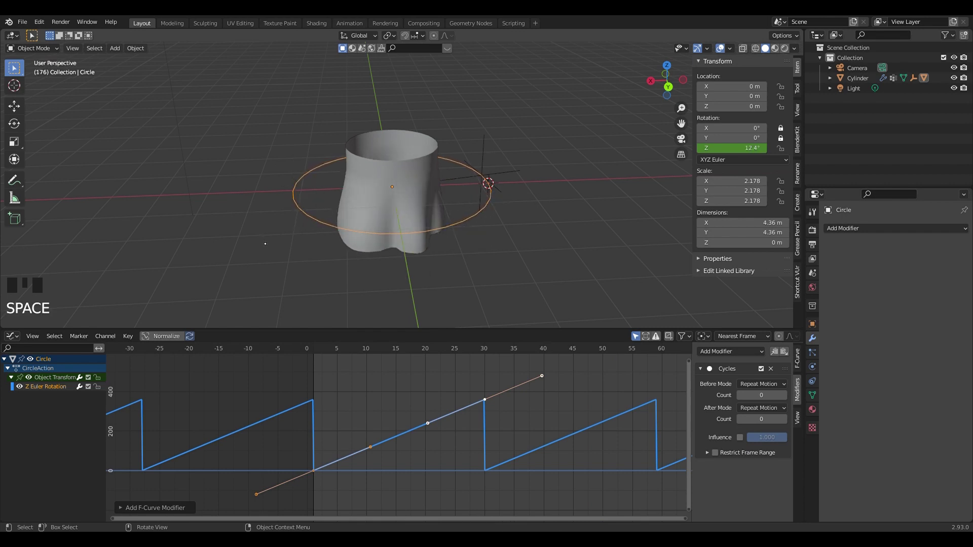
- Maximize the 3D viewport without overlays and play the looping cloth motion from a side view
key("ctrl+space")
middle_click_drag(265, 243, 409, 356)
middle_click_drag(396, 343, 399, 347)
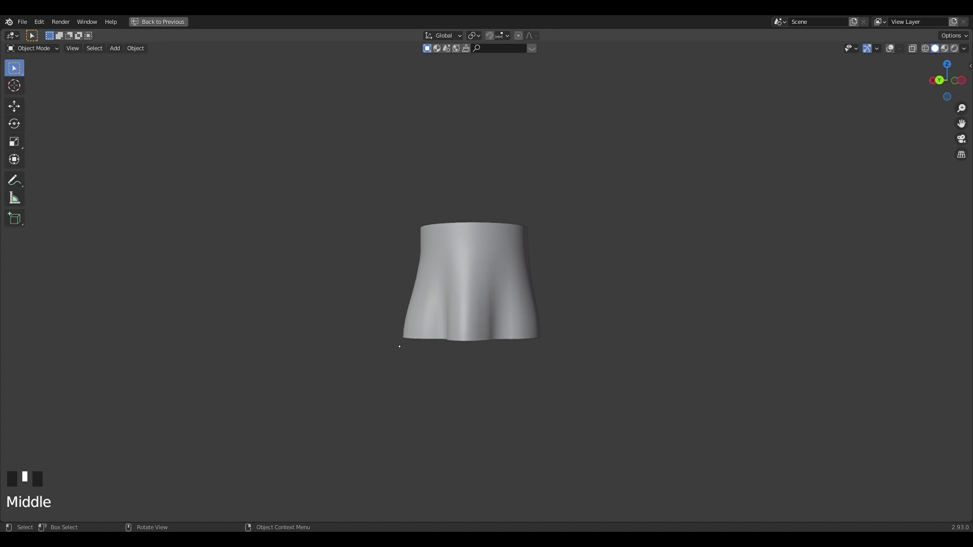
key("space")
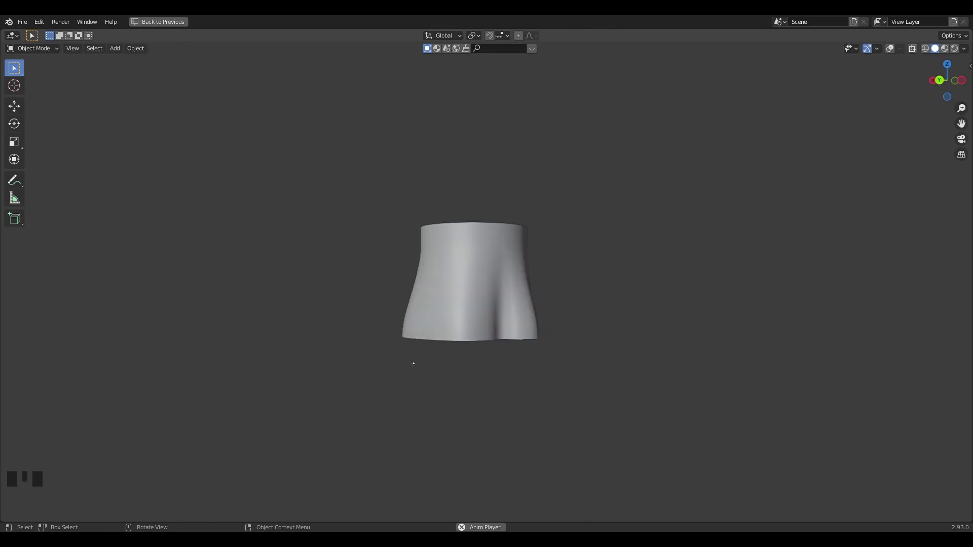
key("space")
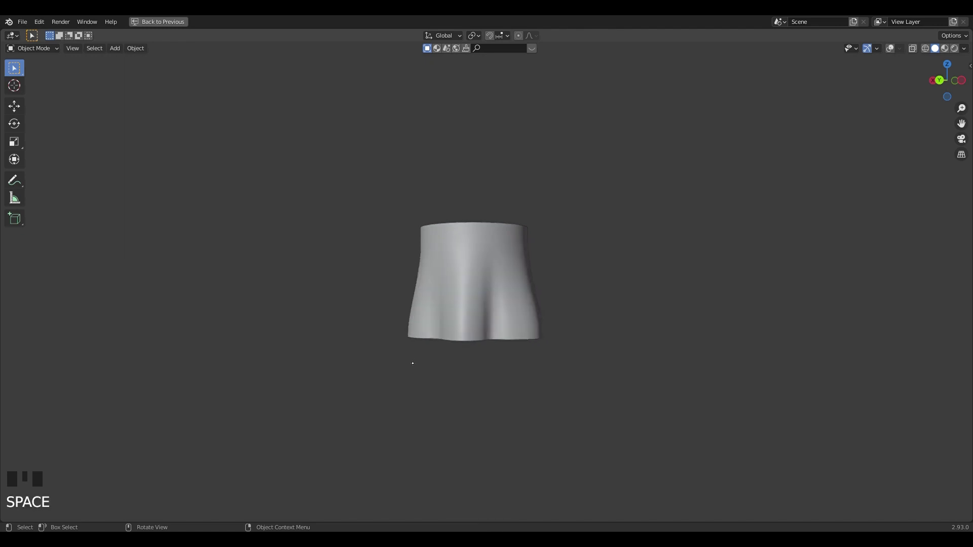